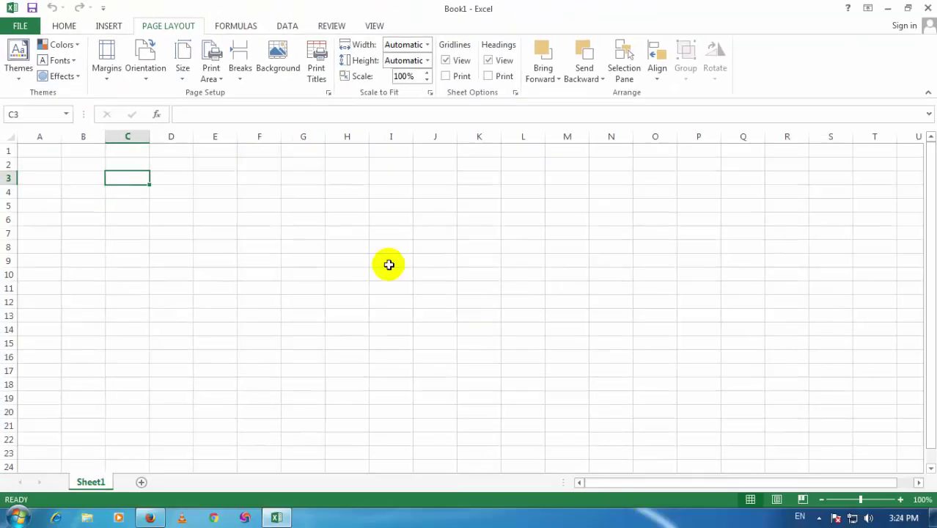
# Step: Open the recent workbook "repeating rows"
pyautogui.click(429, 369)
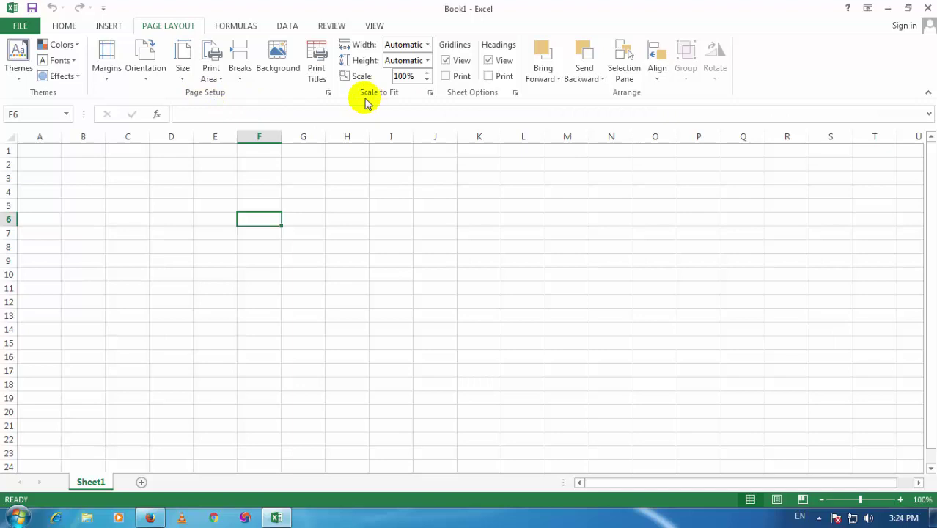
pyautogui.click(352, 216)
pyautogui.click(10, 30)
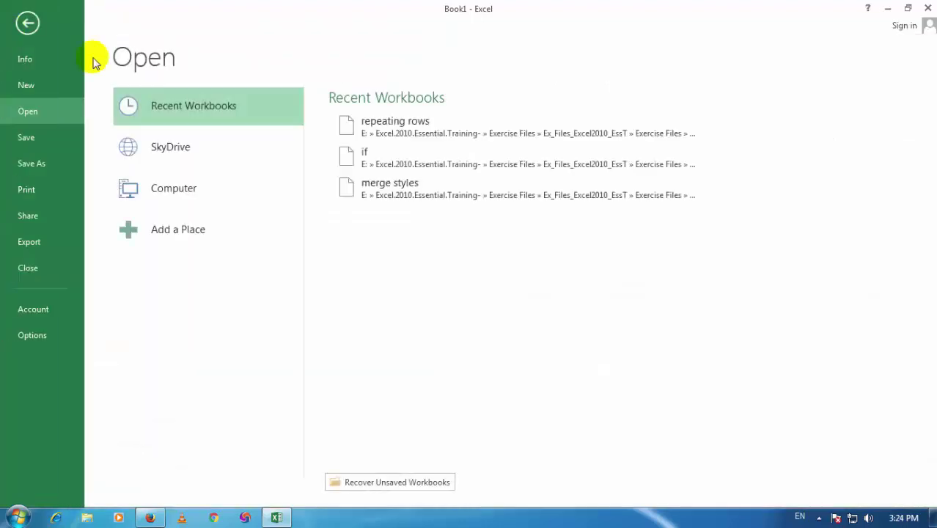
pyautogui.click(411, 138)
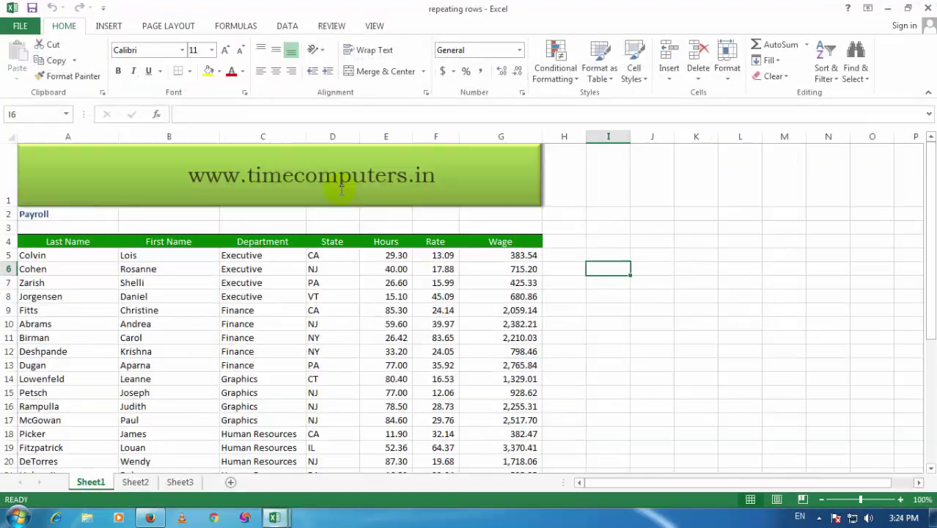
pyautogui.click(335, 224)
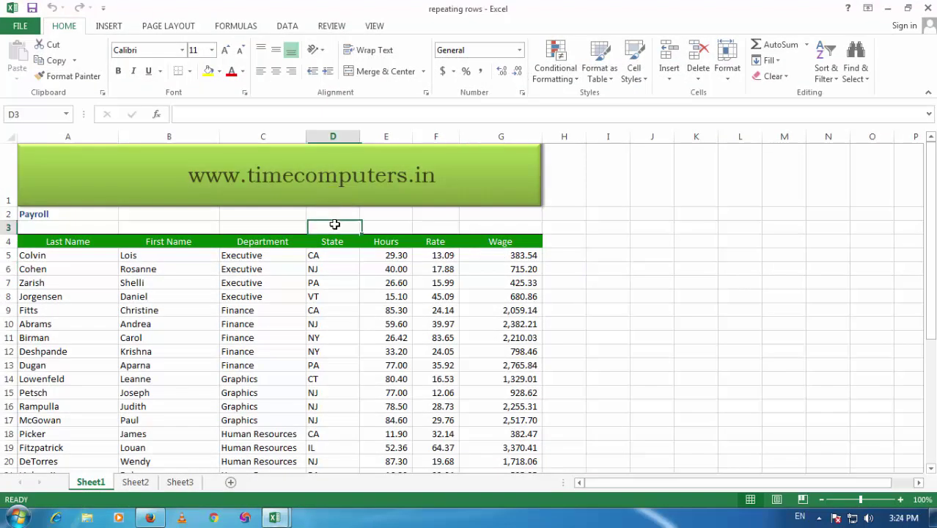
# Step: Try fitting the printout's width to 1 page, and return the width to Automatic
pyautogui.click(238, 26)
pyautogui.click(189, 27)
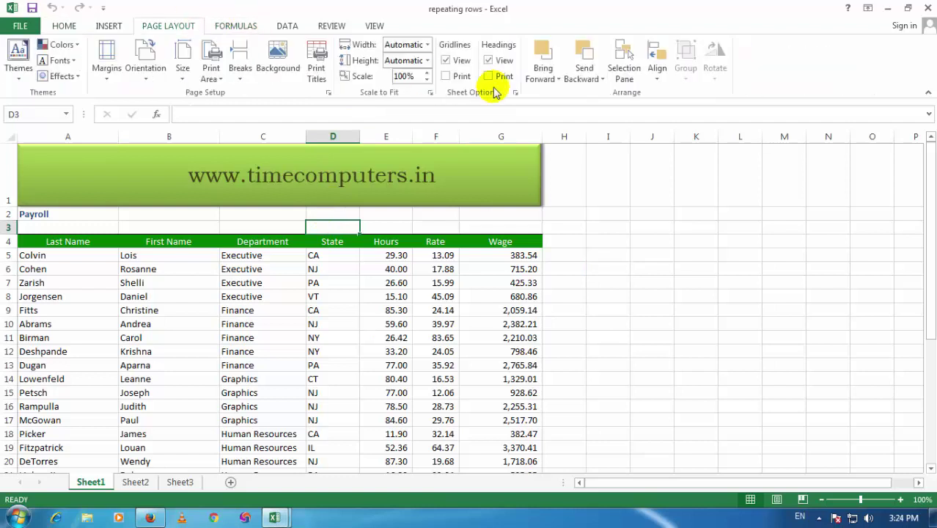
pyautogui.click(426, 45)
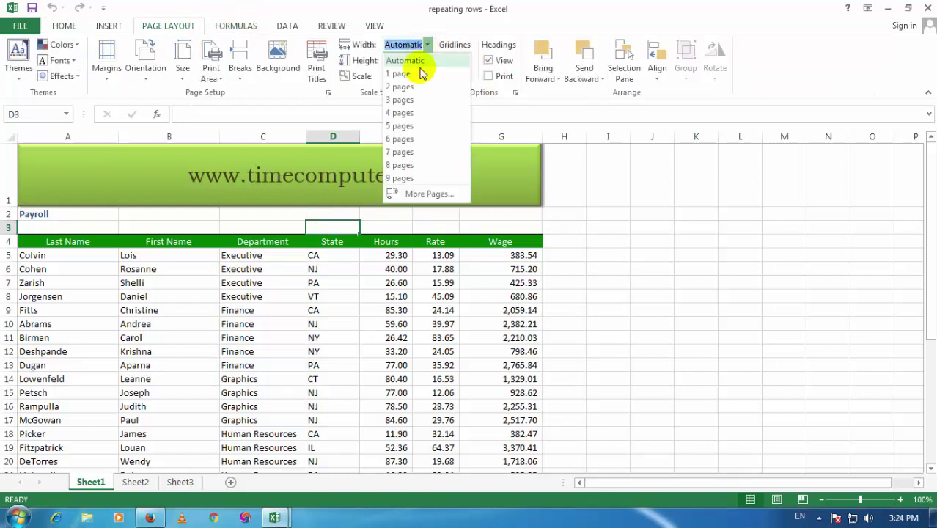
pyautogui.click(415, 77)
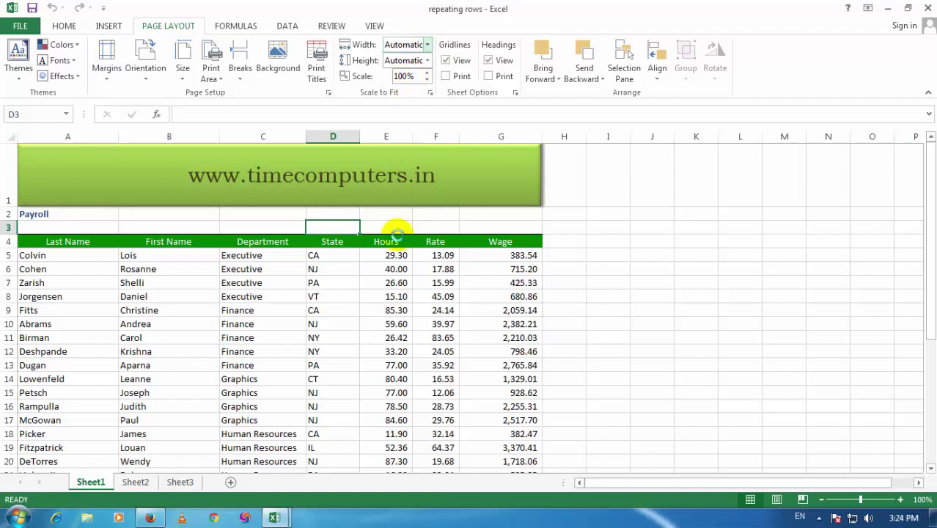
pyautogui.click(427, 45)
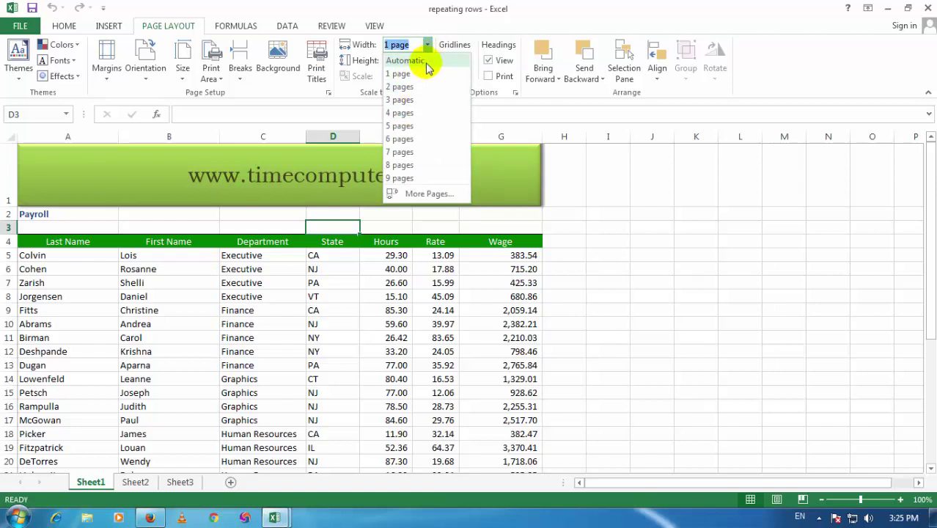
pyautogui.click(426, 63)
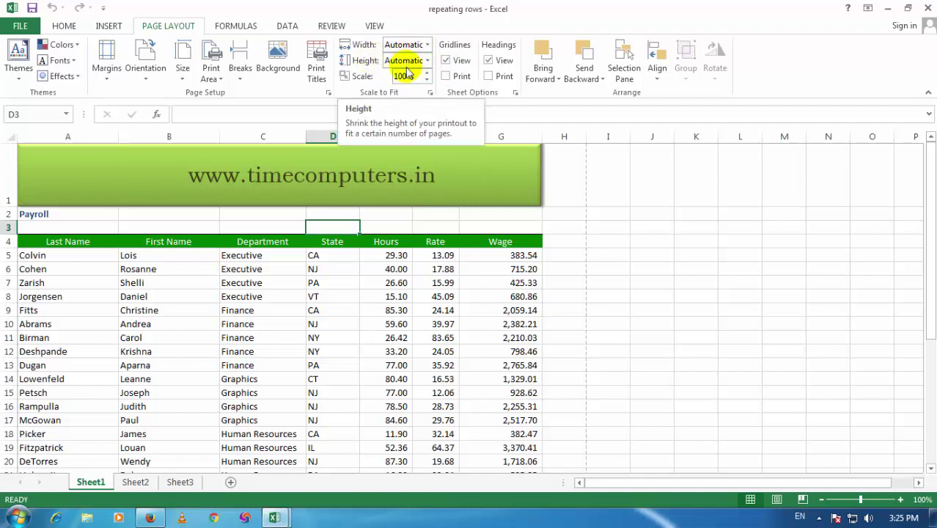
# Step: Examine which payroll rows on Sheet1 fall below the horizontal page break, highlighting the range A32:G39
pyautogui.click(388, 267)
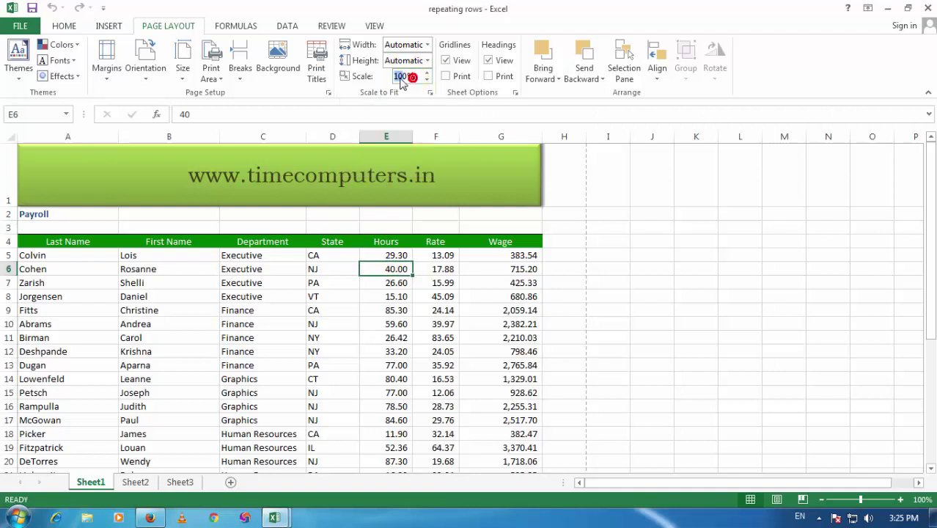
pyautogui.click(375, 310)
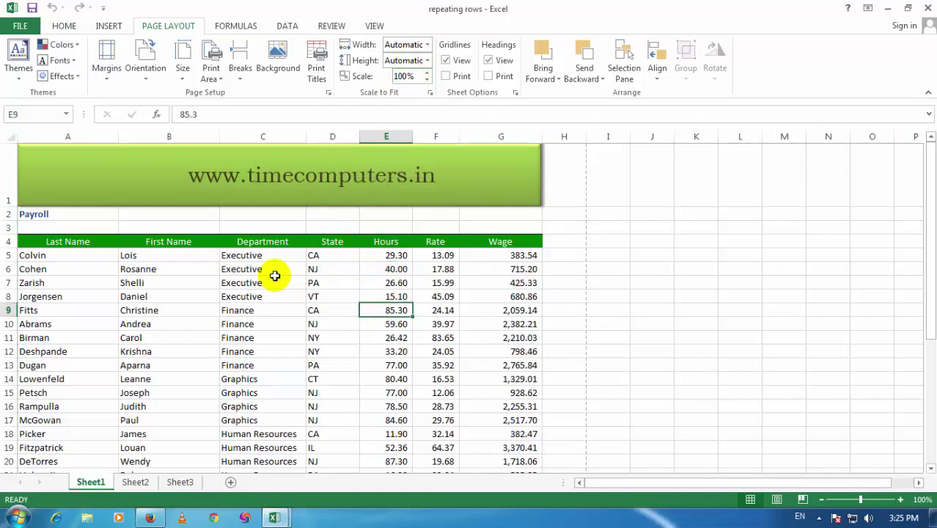
pyautogui.click(272, 300)
pyautogui.scroll(-6, 269, 299)
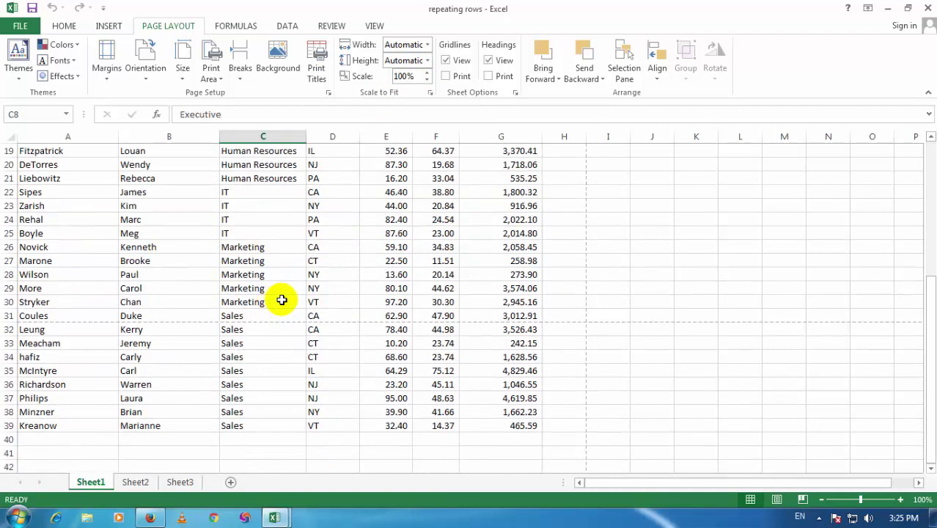
pyautogui.moveTo(524, 328); pyautogui.dragTo(518, 425)
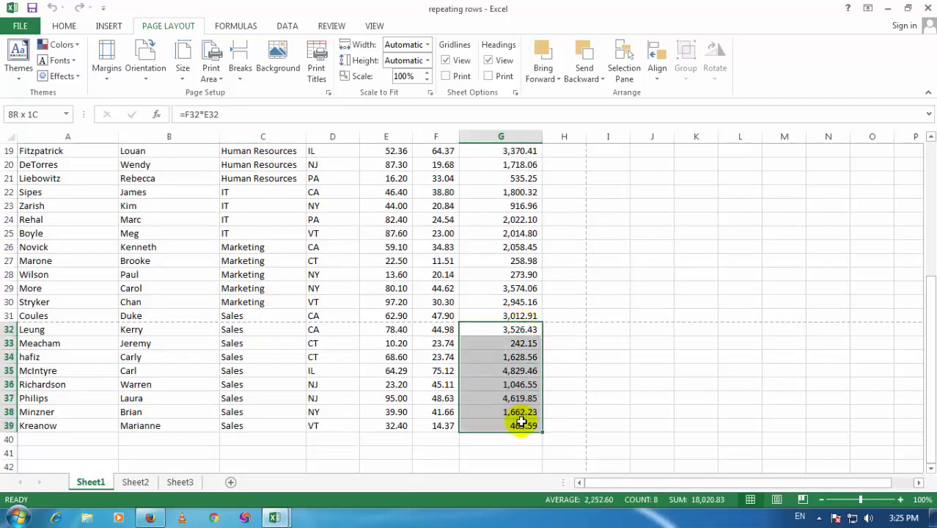
pyautogui.click(337, 365)
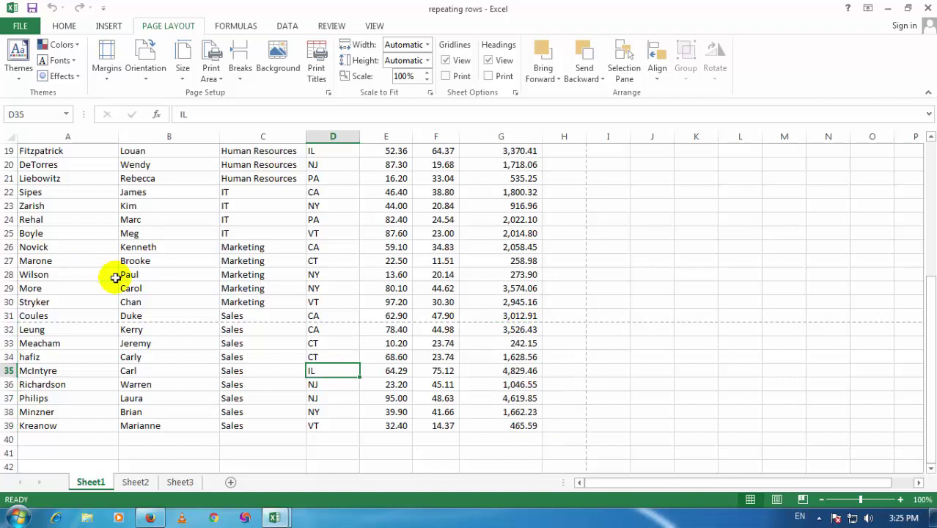
pyautogui.click(70, 331)
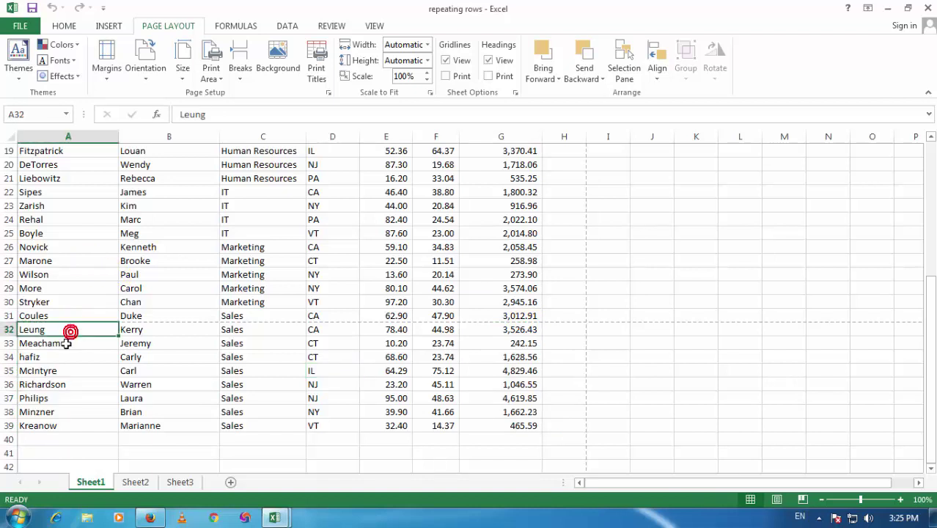
pyautogui.moveTo(52, 331); pyautogui.dragTo(491, 431)
pyautogui.click(317, 301)
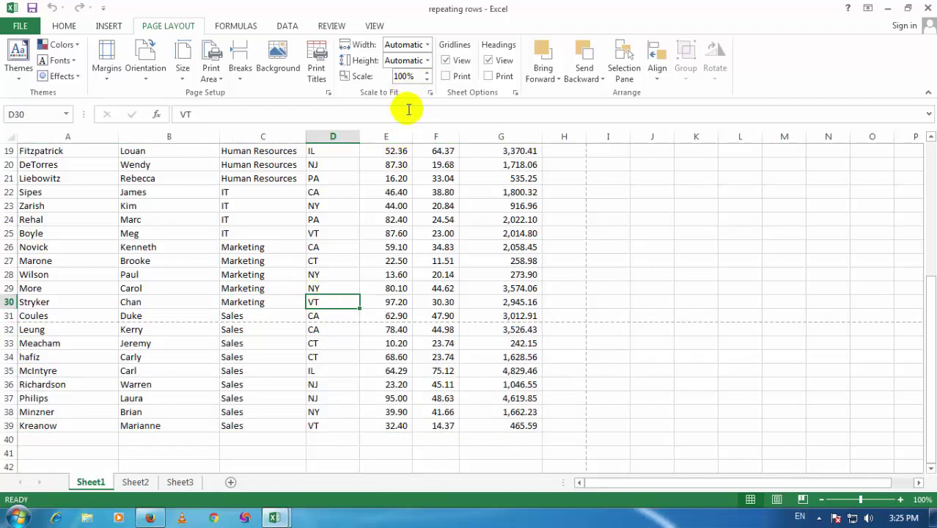
pyautogui.click(285, 299)
pyautogui.scroll(3, 234, 271)
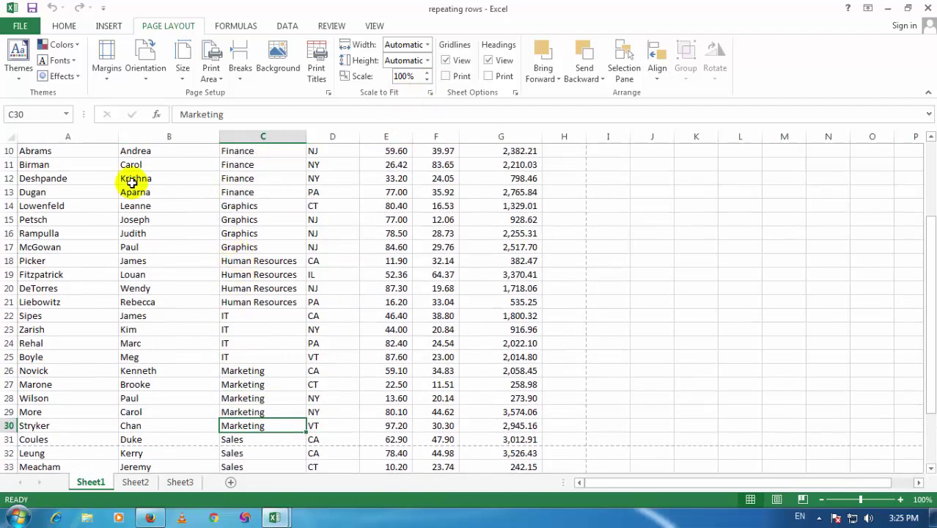
# Step: Check how the payroll sheet splits across its pages in the print preview, and return to the sheet
pyautogui.click(19, 26)
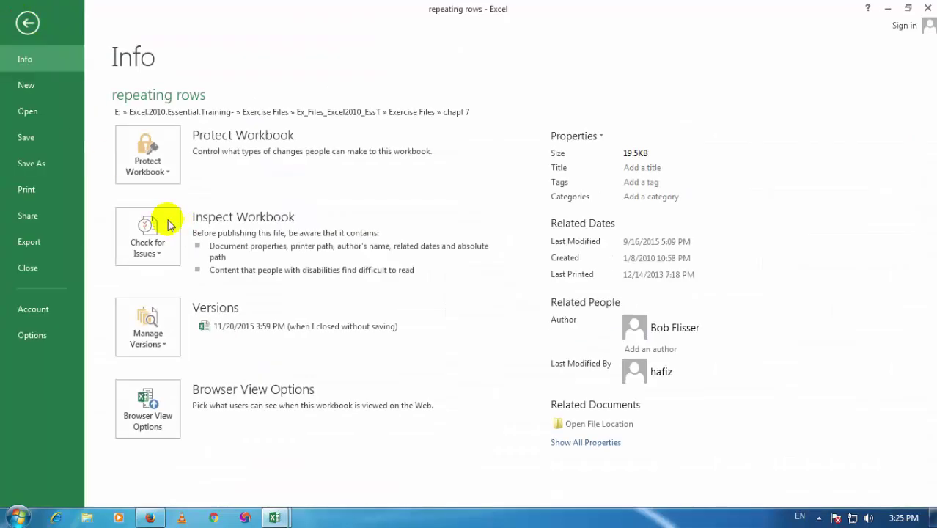
pyautogui.click(48, 190)
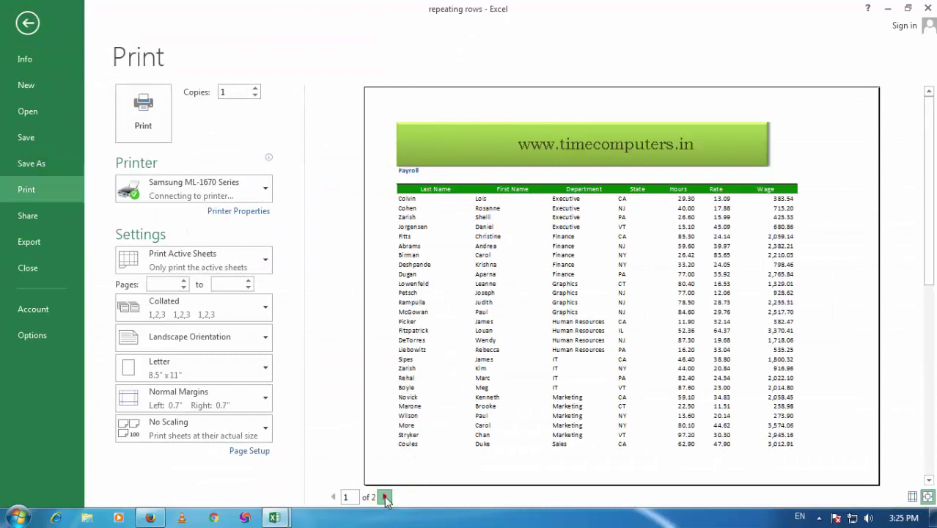
pyautogui.click(384, 497)
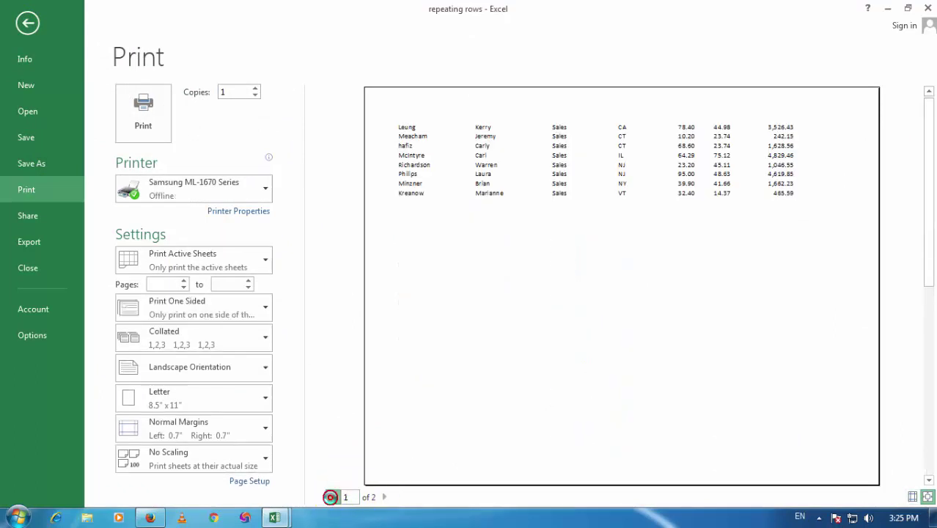
pyautogui.click(332, 498)
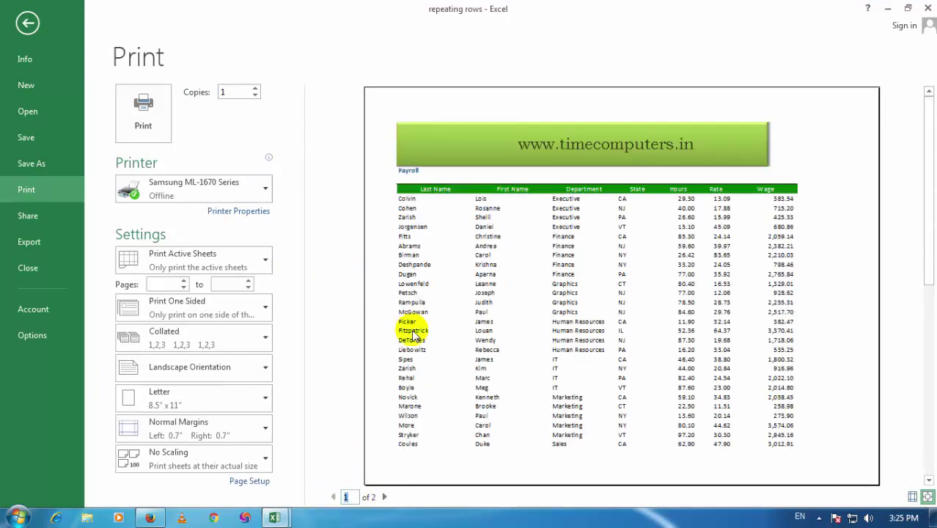
pyautogui.press('Escape')
# Step: Set the print scale to 10% and check the page in the print preview
pyautogui.scroll(1, 382, 267)
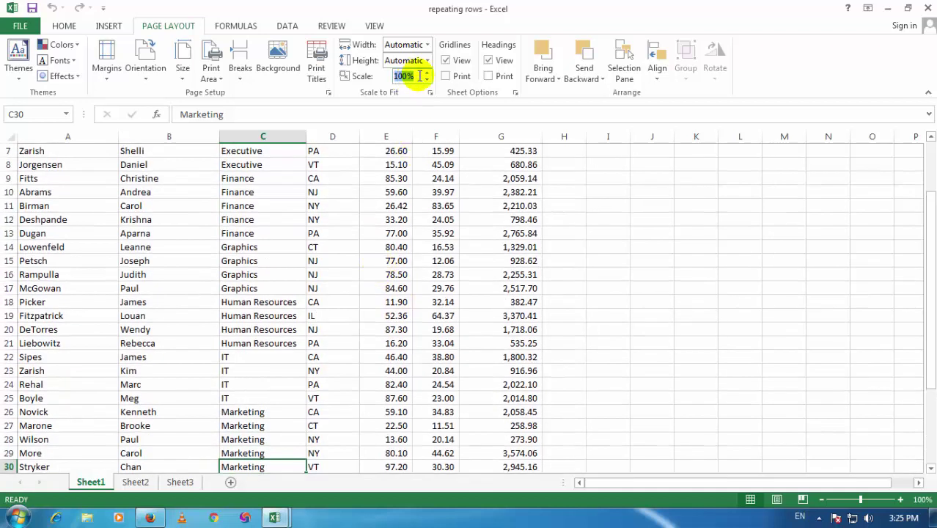
pyautogui.press('Return')
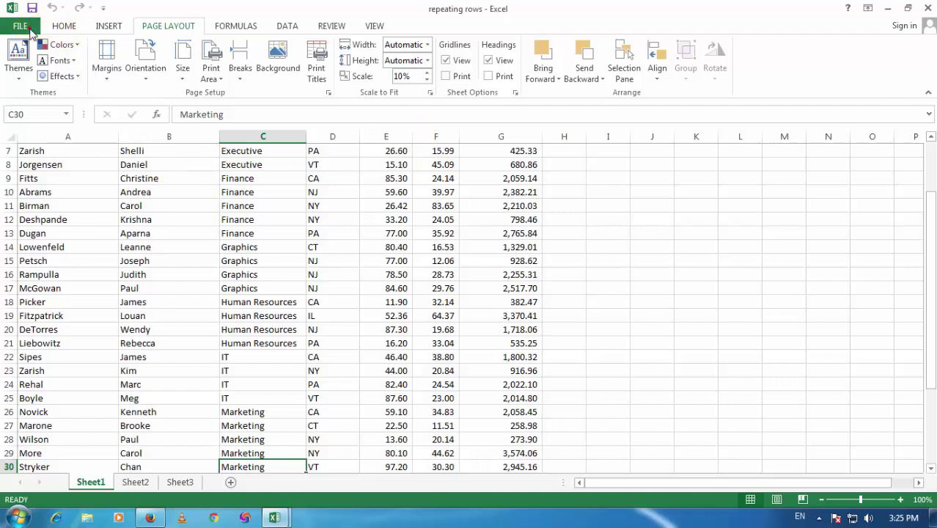
pyautogui.click(29, 30)
pyautogui.click(50, 189)
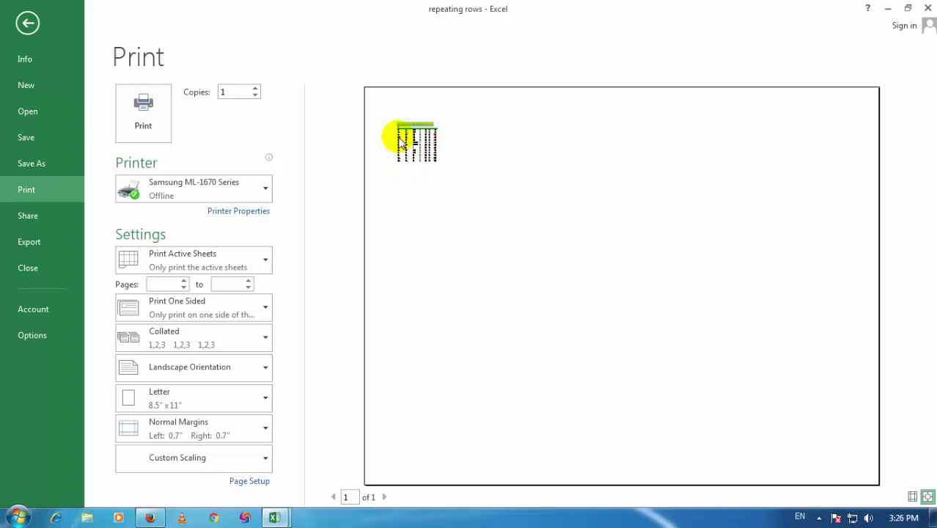
pyautogui.press('Escape')
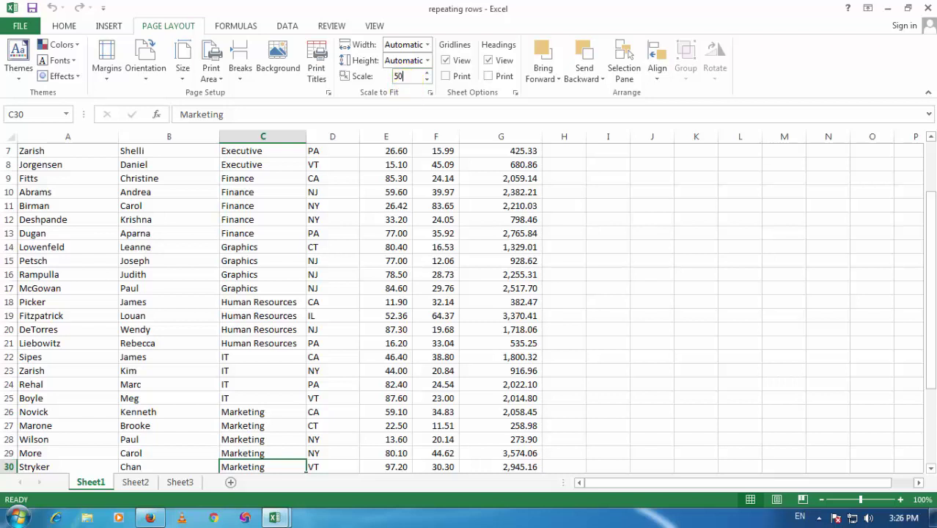
# Step: Set the print scale to 50% and check the page in the print preview
pyautogui.click(232, 247)
pyautogui.scroll(2, 234, 245)
pyautogui.click(213, 282)
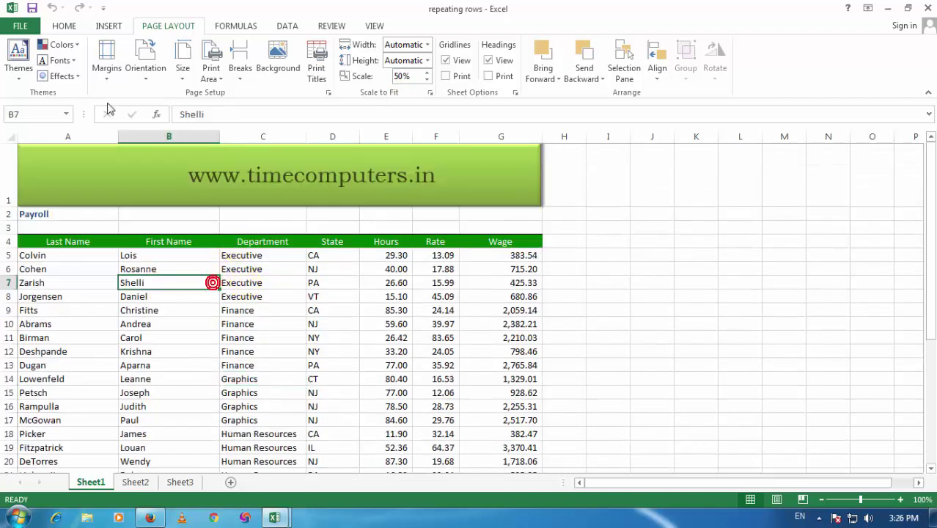
pyautogui.click(20, 26)
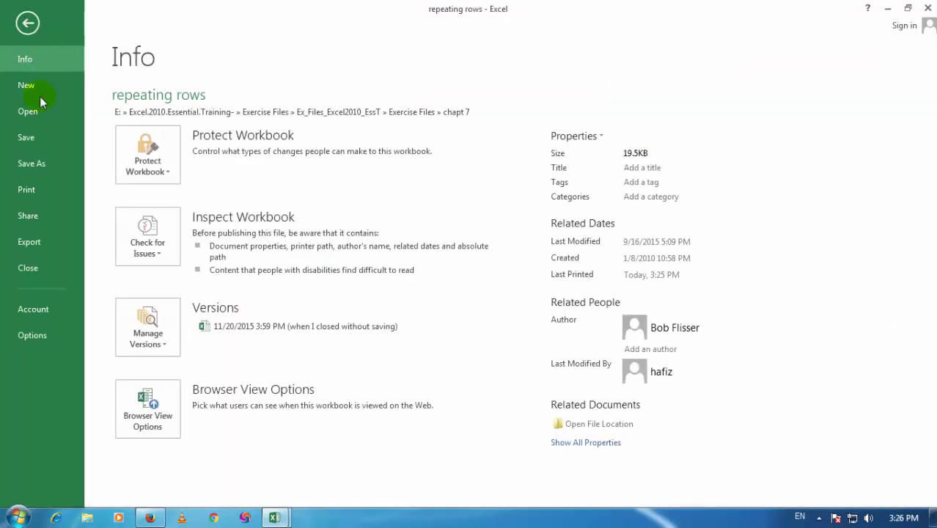
pyautogui.click(47, 186)
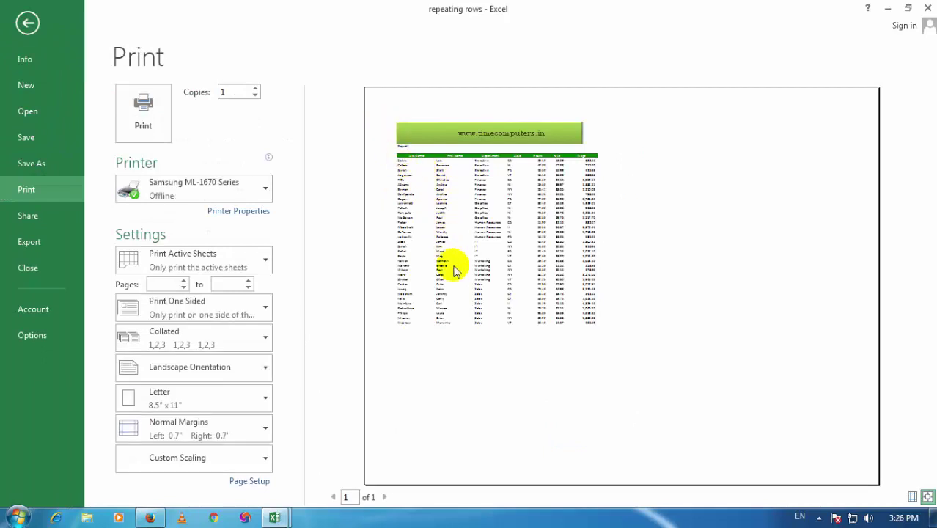
pyautogui.press('Escape')
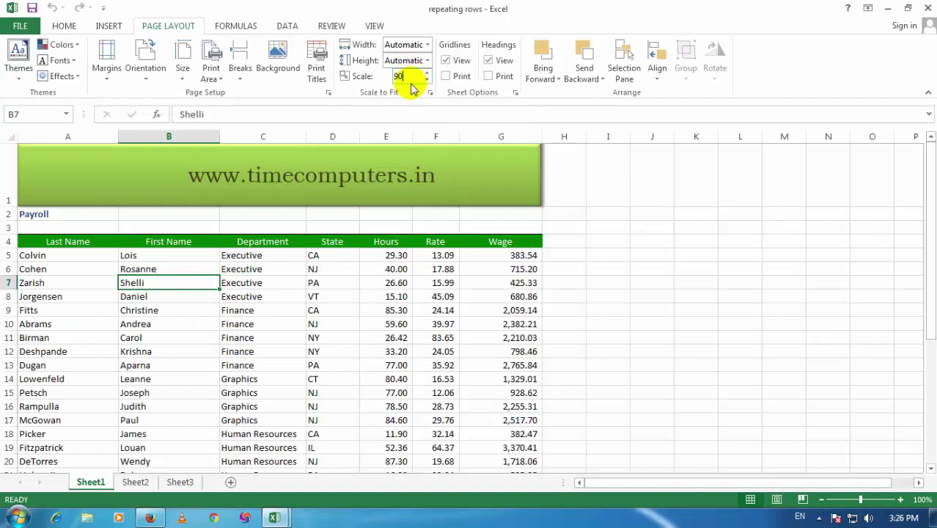
# Step: Set the print scale to 90% and check both pages in the print preview
pyautogui.click(408, 97)
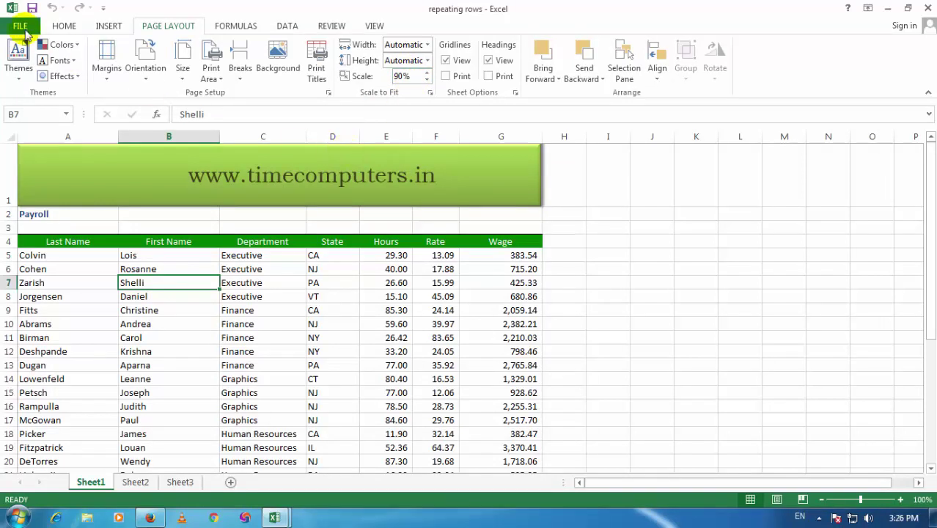
pyautogui.click(20, 27)
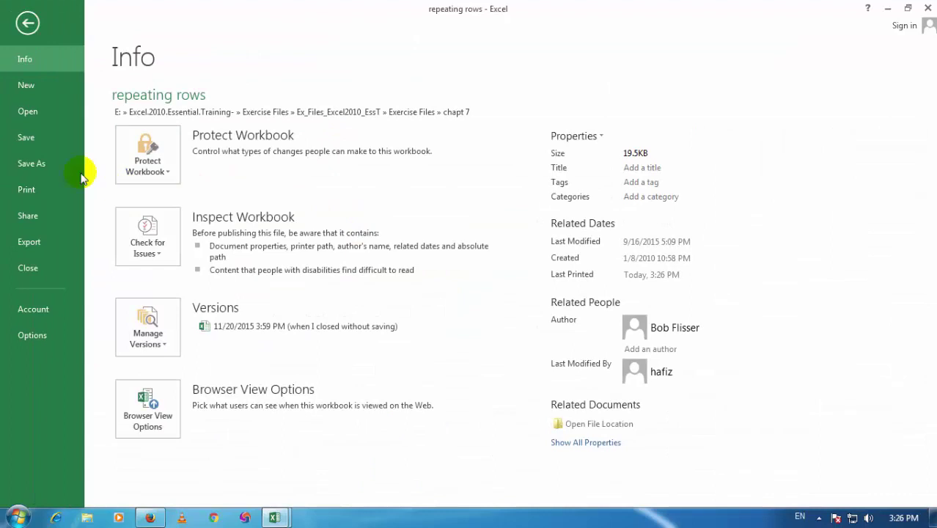
pyautogui.click(26, 189)
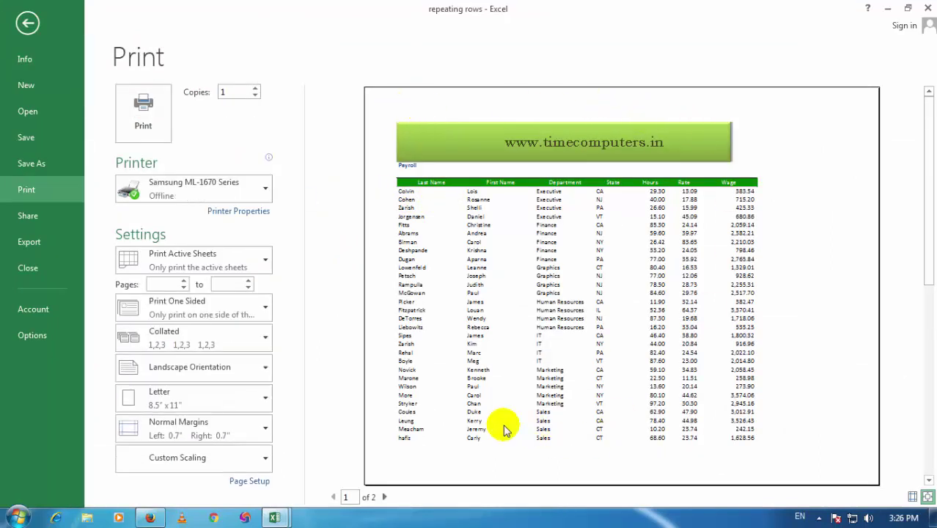
pyautogui.click(384, 497)
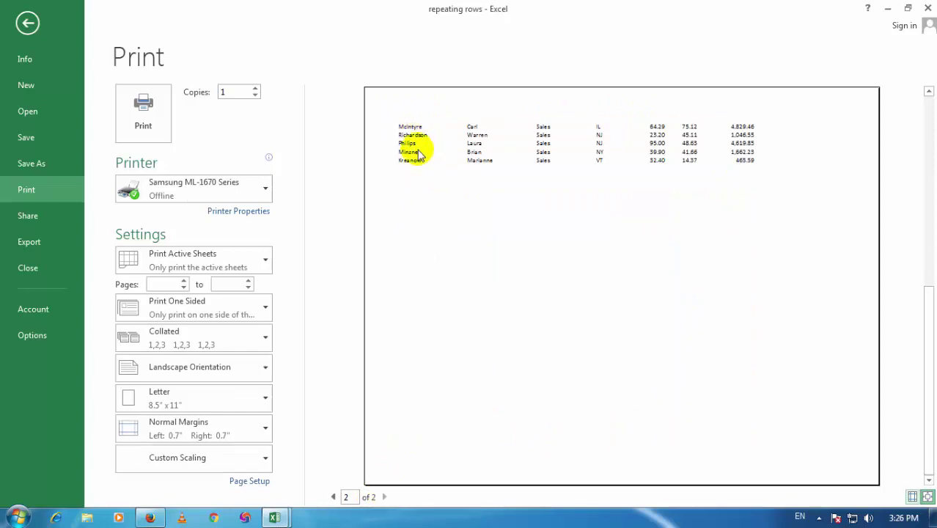
pyautogui.press('Escape')
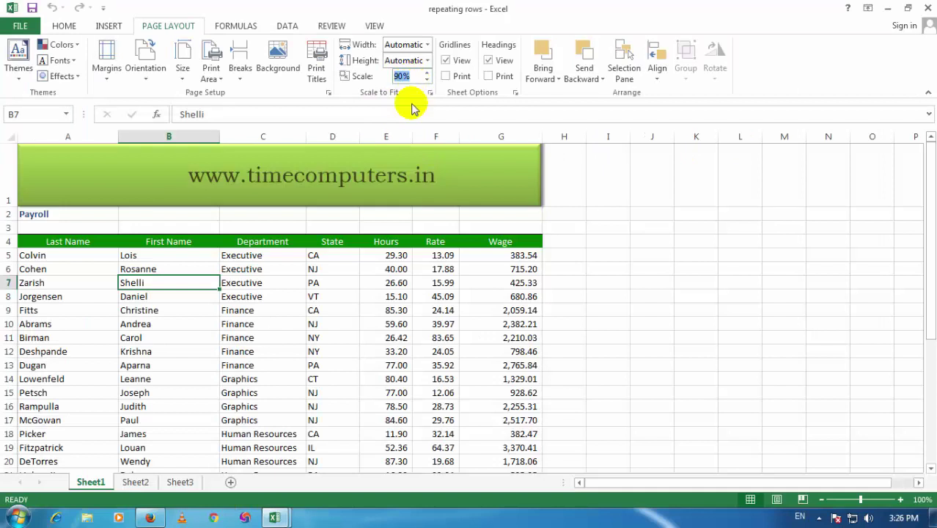
# Step: Set the print scale to 85%, check both pages in the print preview, and return to the sheet
pyautogui.write('85')
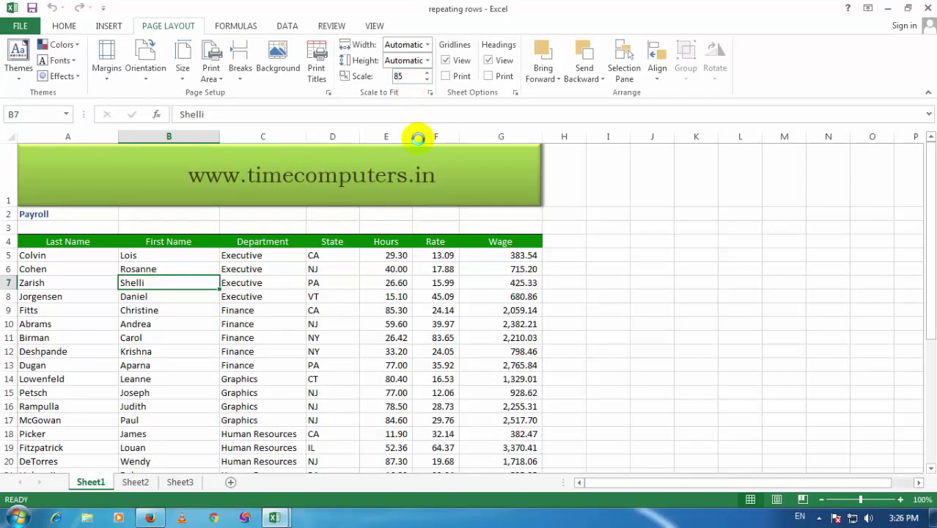
pyautogui.press('Return')
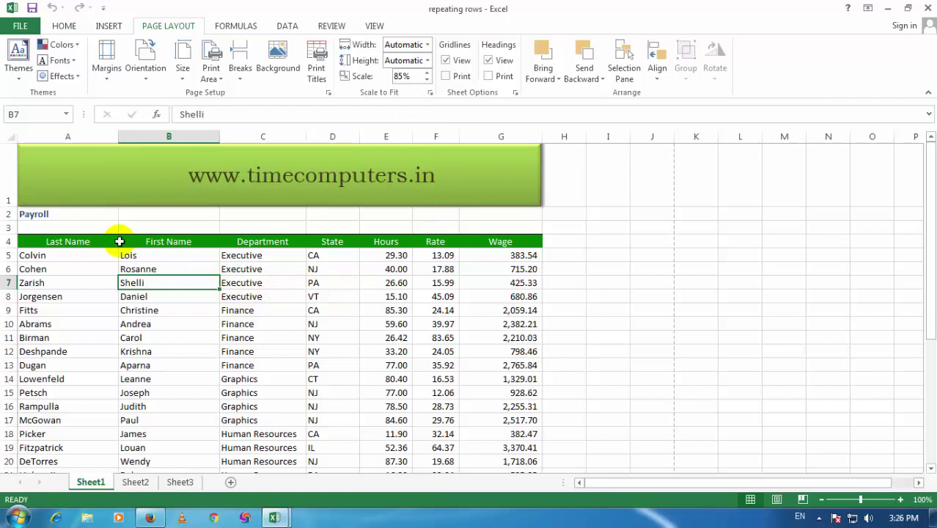
pyautogui.click(20, 26)
pyautogui.click(59, 192)
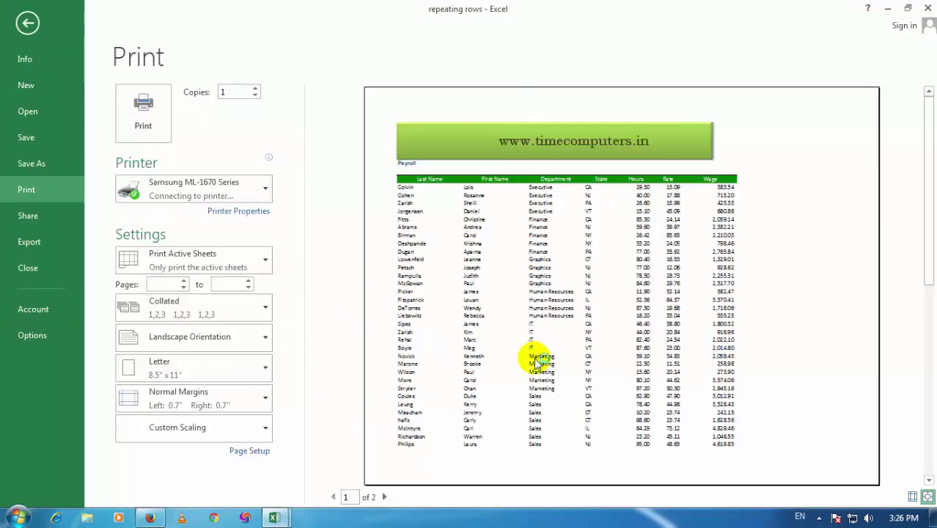
pyautogui.click(385, 497)
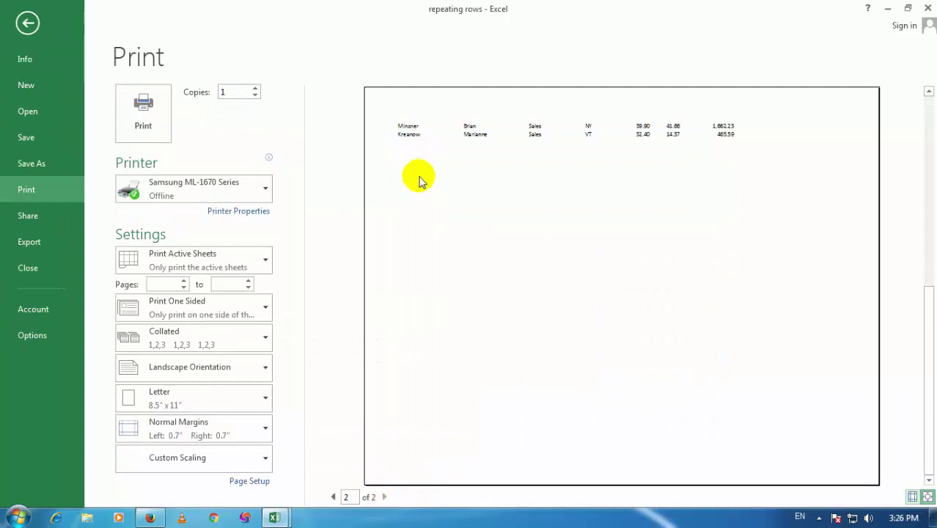
pyautogui.press('Escape')
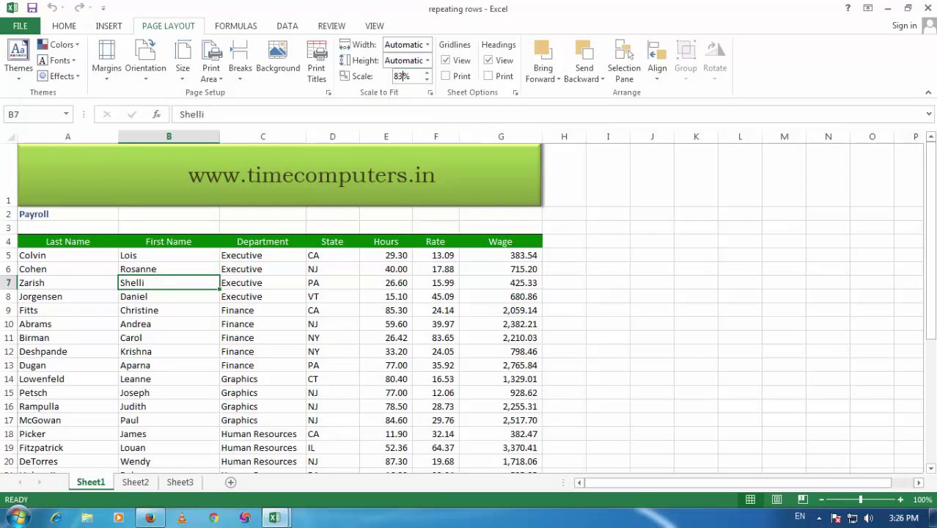
# Step: Set the print scale to 83%, check both pages in the print preview, and return to the sheet
pyautogui.click(255, 292)
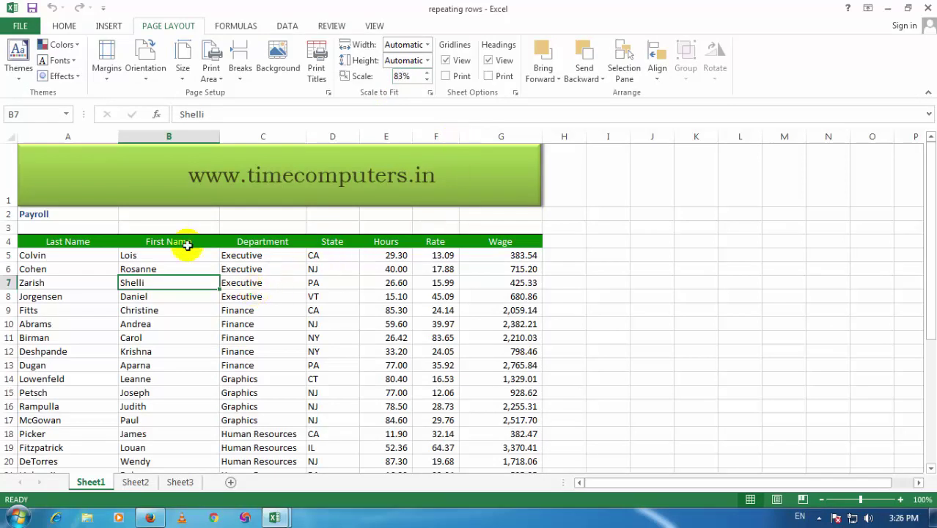
pyautogui.click(20, 26)
pyautogui.click(57, 192)
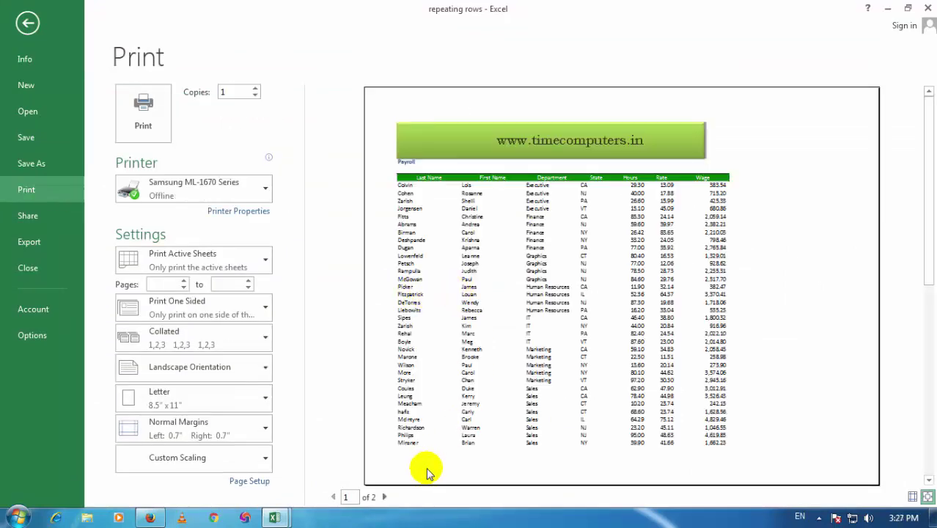
pyautogui.click(385, 496)
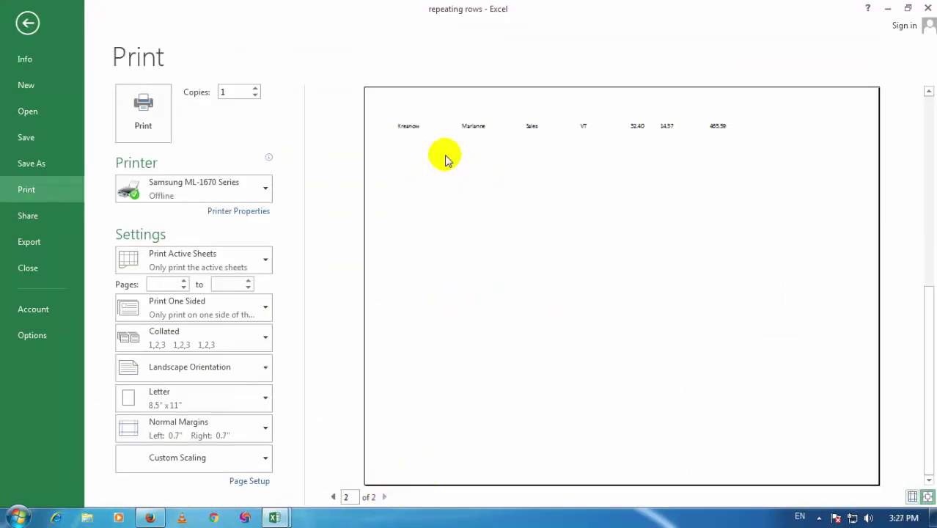
pyautogui.press('Escape')
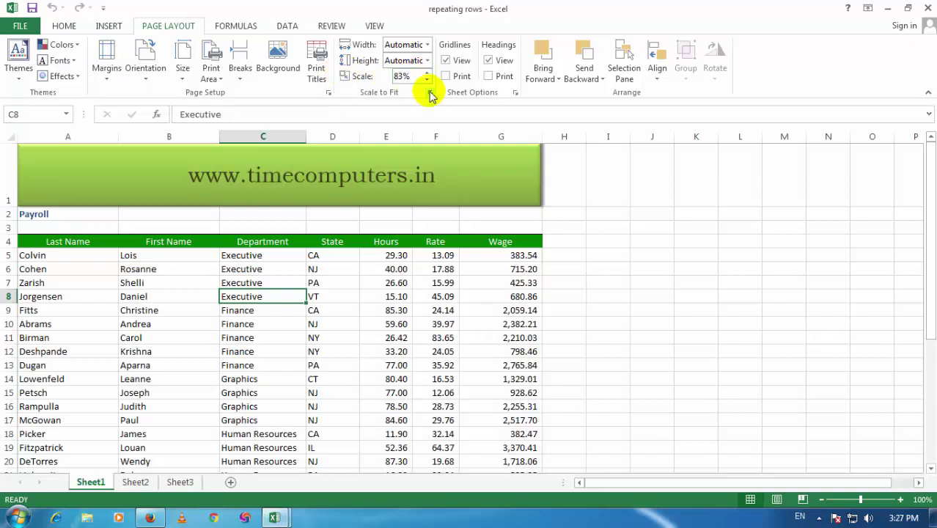
# Step: Set the print scale to 80% and examine the whole page at enlarged size in the print preview
pyautogui.click(347, 271)
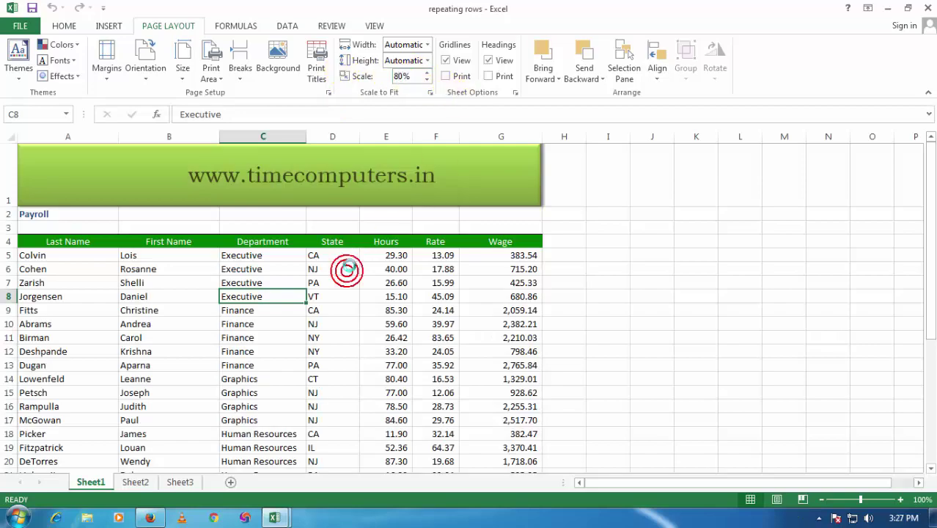
pyautogui.click(121, 320)
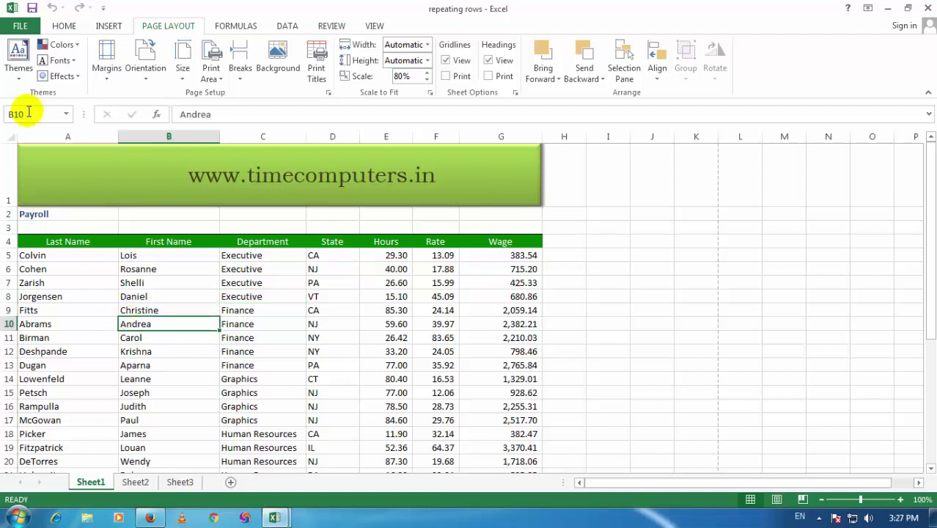
pyautogui.click(18, 25)
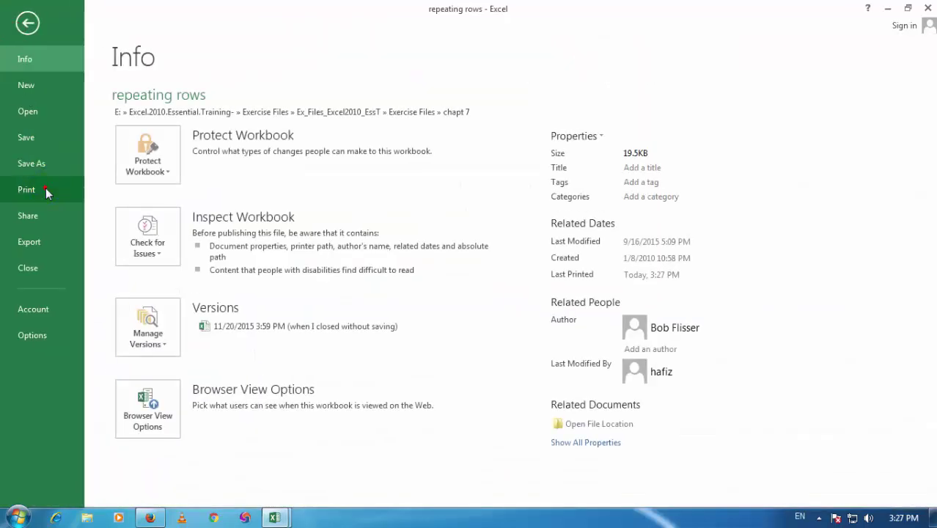
pyautogui.click(46, 188)
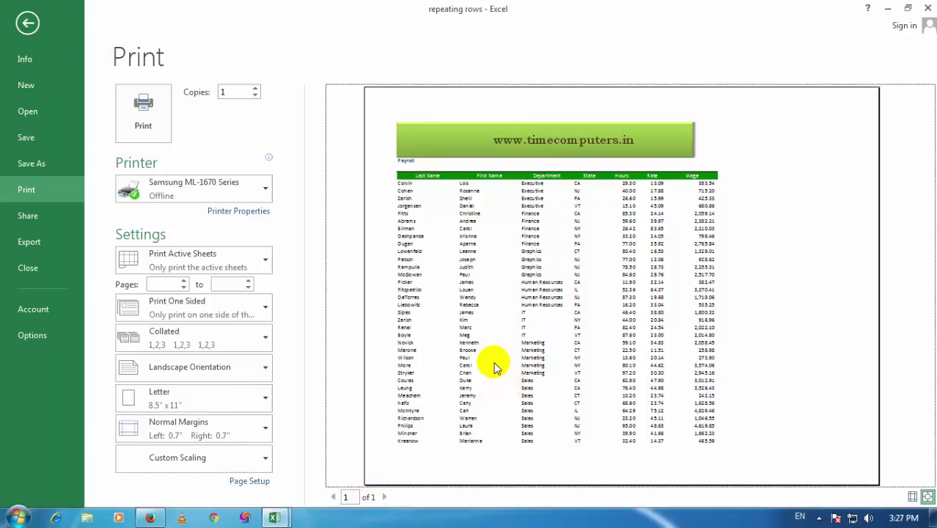
pyautogui.click(478, 281)
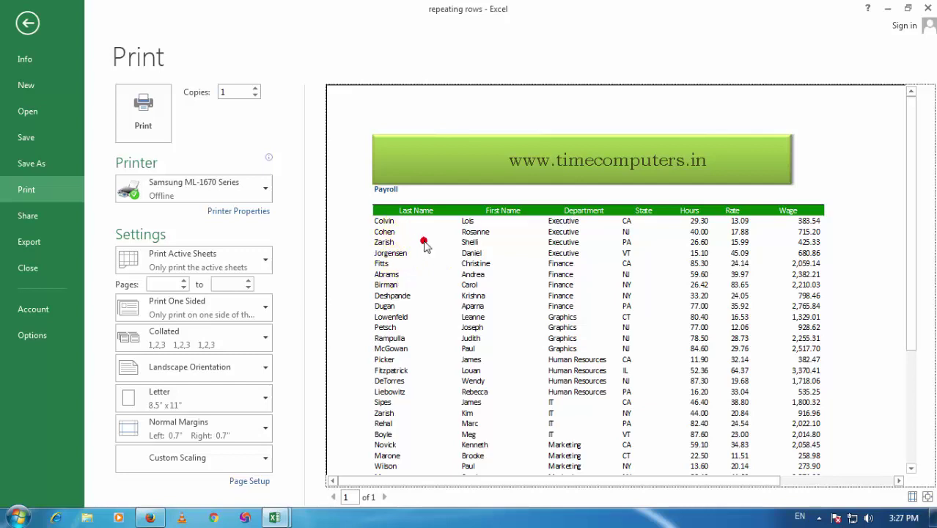
pyautogui.scroll(-5, 495, 245)
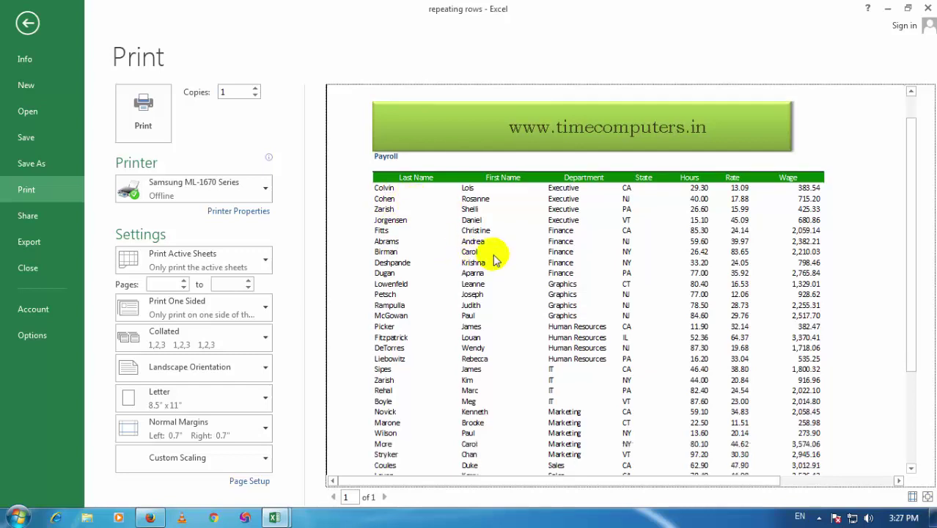
pyautogui.scroll(5, 464, 275)
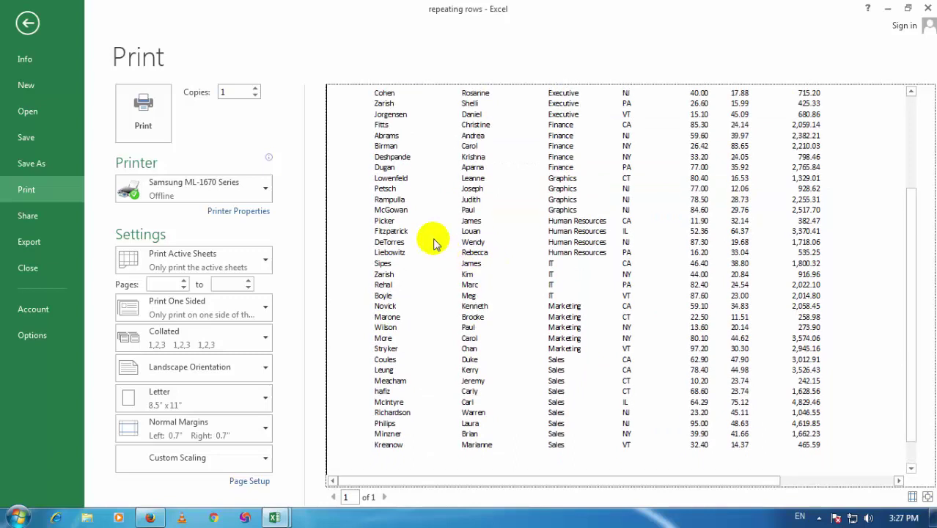
pyautogui.press('Escape')
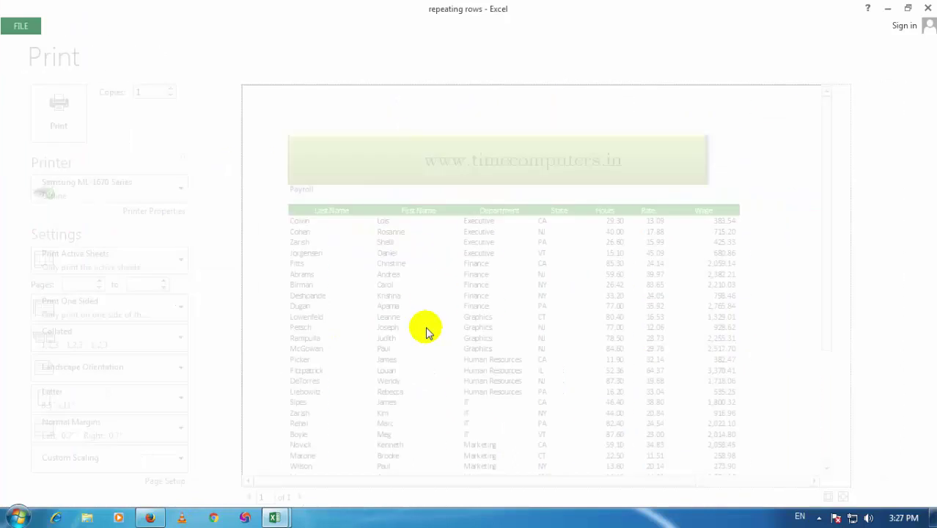
# Step: Hide the worksheet's on-screen gridlines and show them again
pyautogui.click(286, 294)
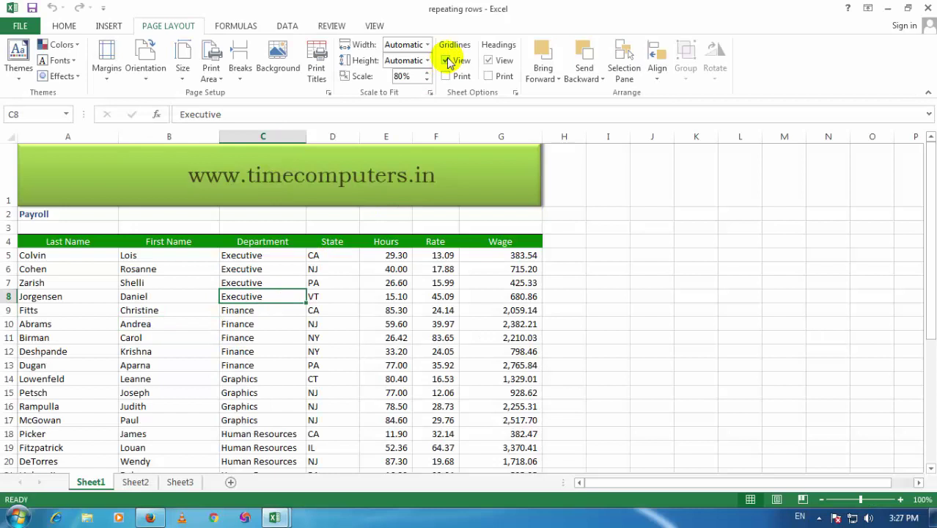
pyautogui.click(615, 278)
pyautogui.moveTo(636, 218); pyautogui.dragTo(643, 307)
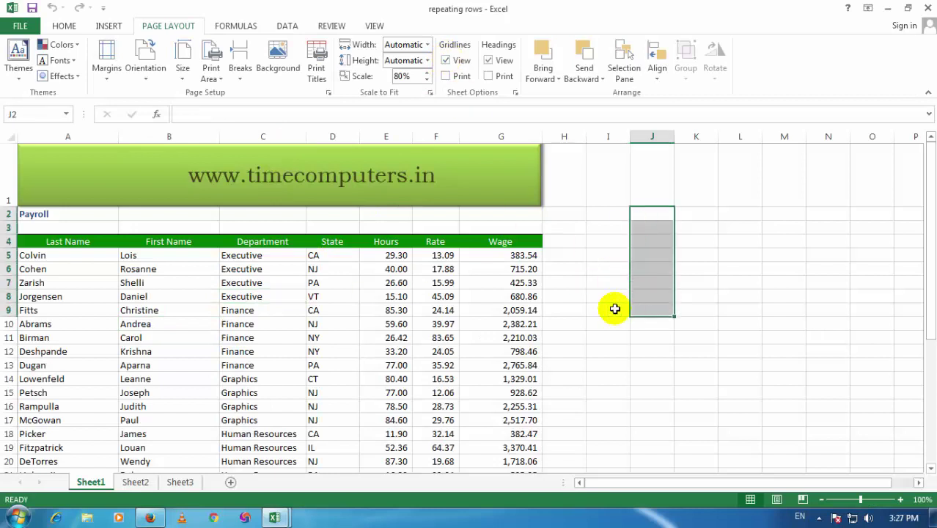
pyautogui.click(613, 309)
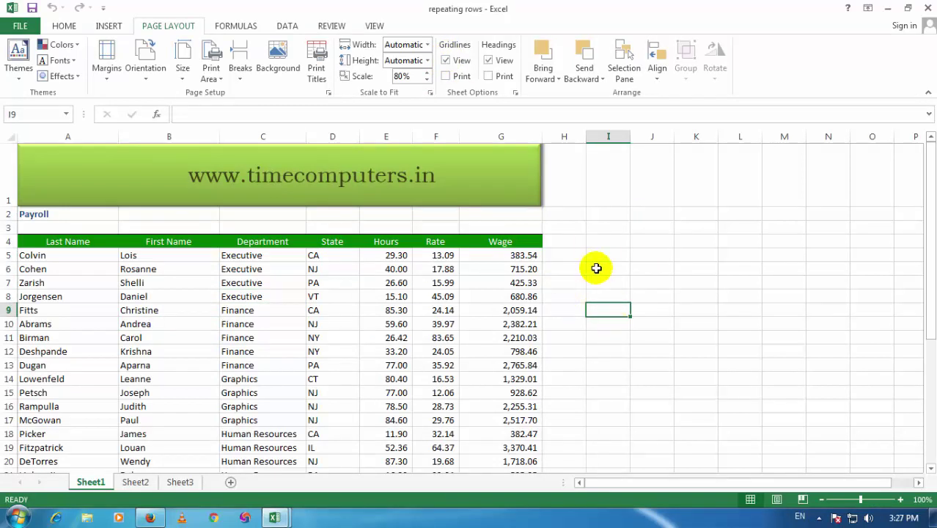
pyautogui.click(589, 230)
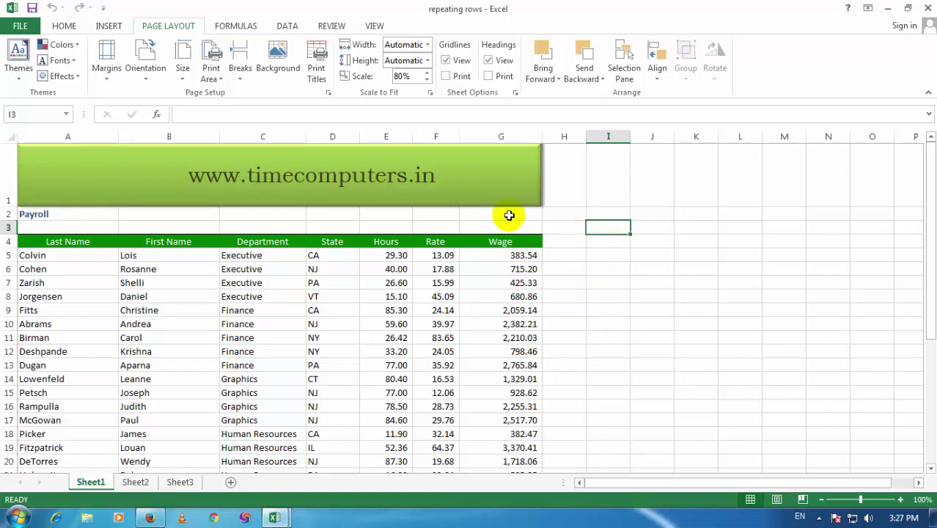
pyautogui.click(446, 60)
pyautogui.click(446, 62)
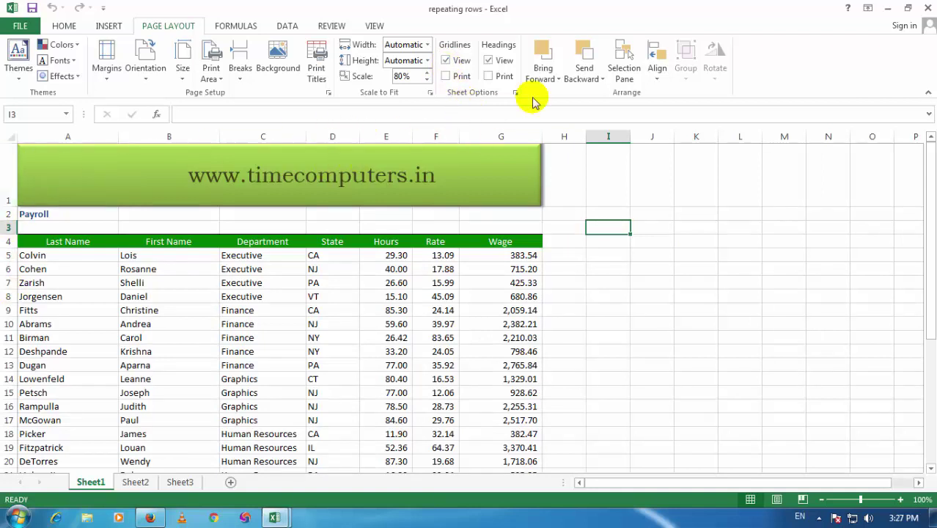
# Step: Hide the worksheet's row and column headings and show them again
pyautogui.click(496, 62)
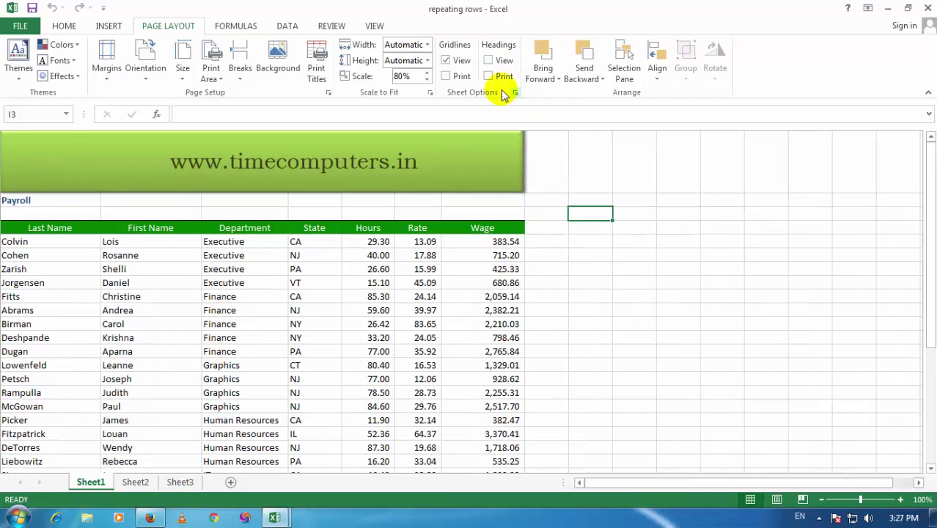
pyautogui.click(491, 60)
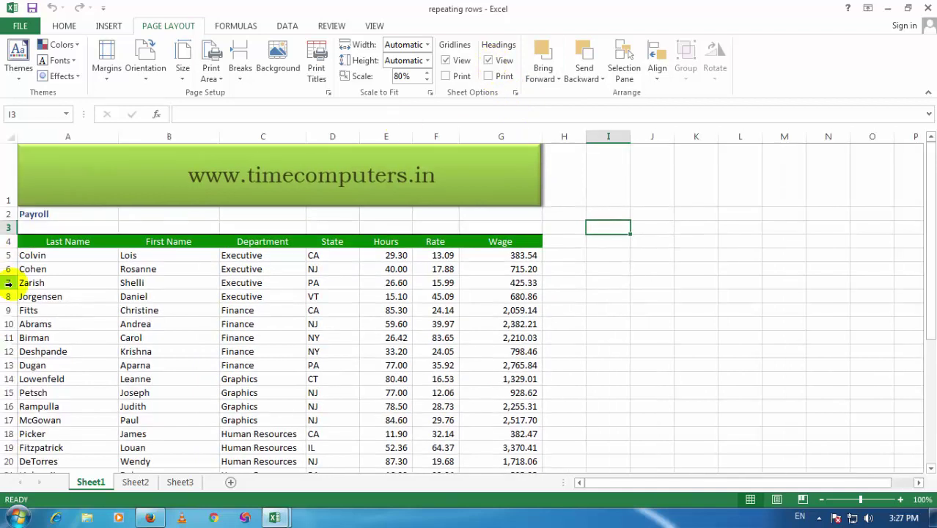
pyautogui.click(242, 318)
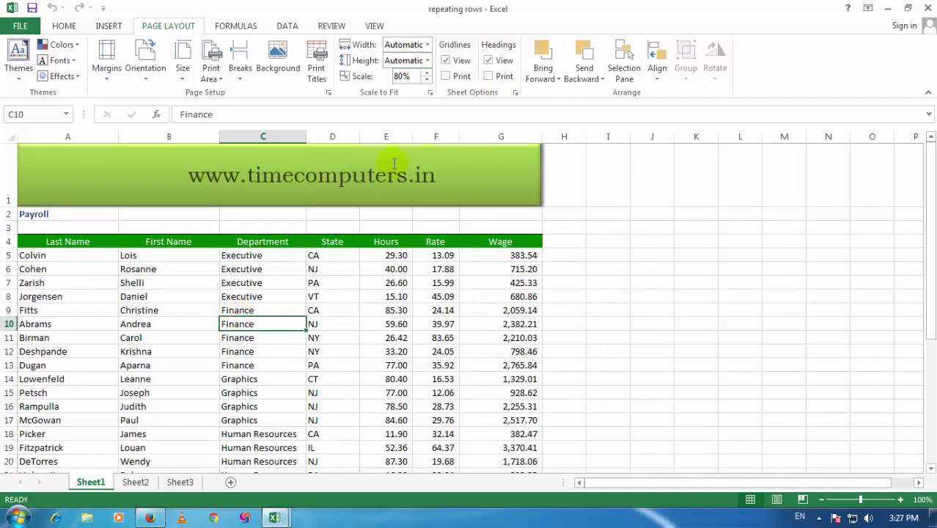
pyautogui.click(347, 284)
pyautogui.click(578, 273)
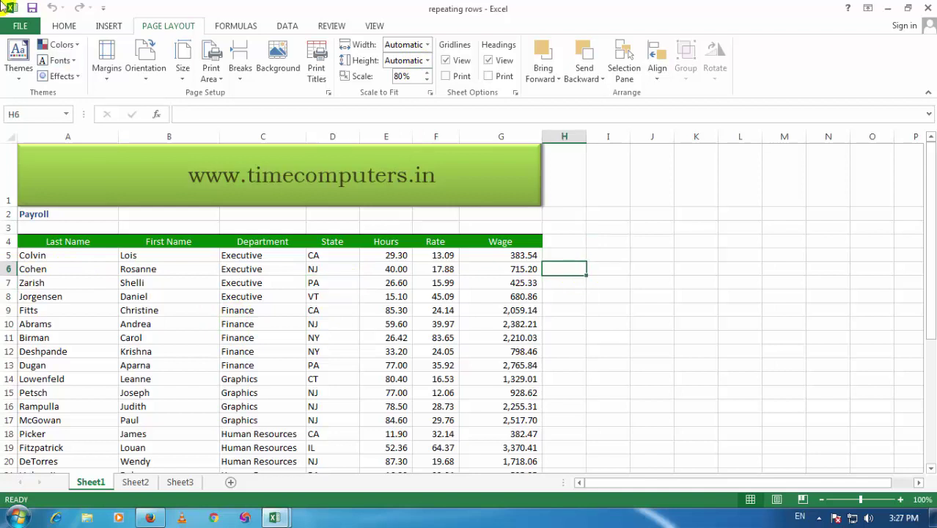
# Step: Check in the print preview whether the payroll sheet's gridlines print, and return to the sheet
pyautogui.click(20, 27)
pyautogui.click(29, 187)
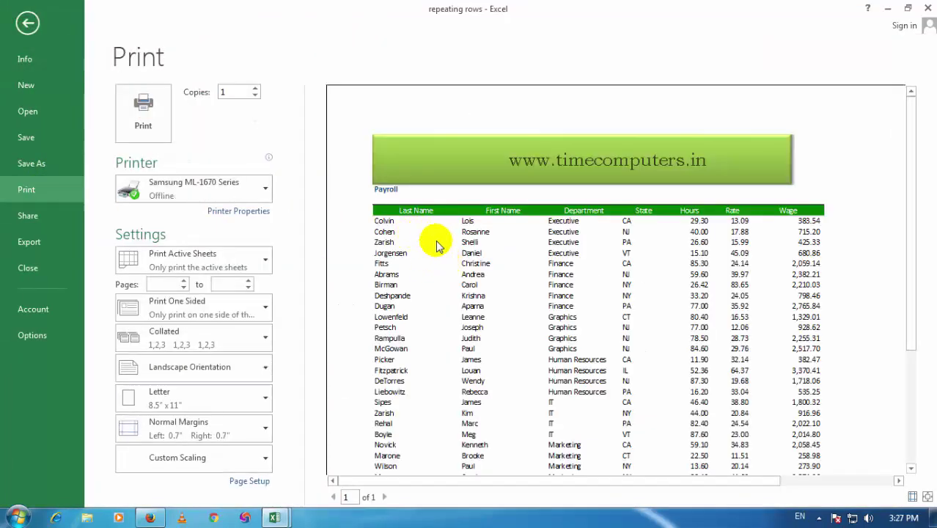
pyautogui.press('Escape')
# Step: Turn on gridline printing for the payroll sheet and check the page in the print preview
pyautogui.click(447, 76)
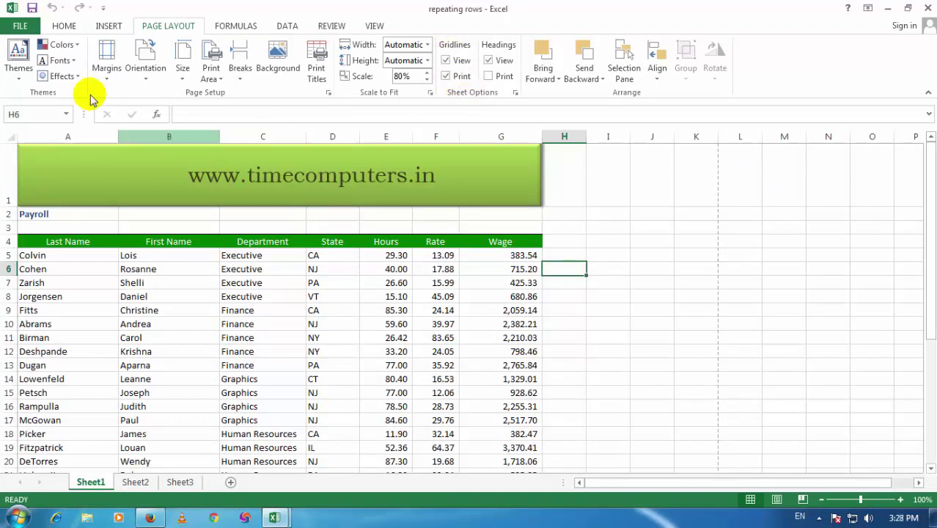
pyautogui.click(17, 26)
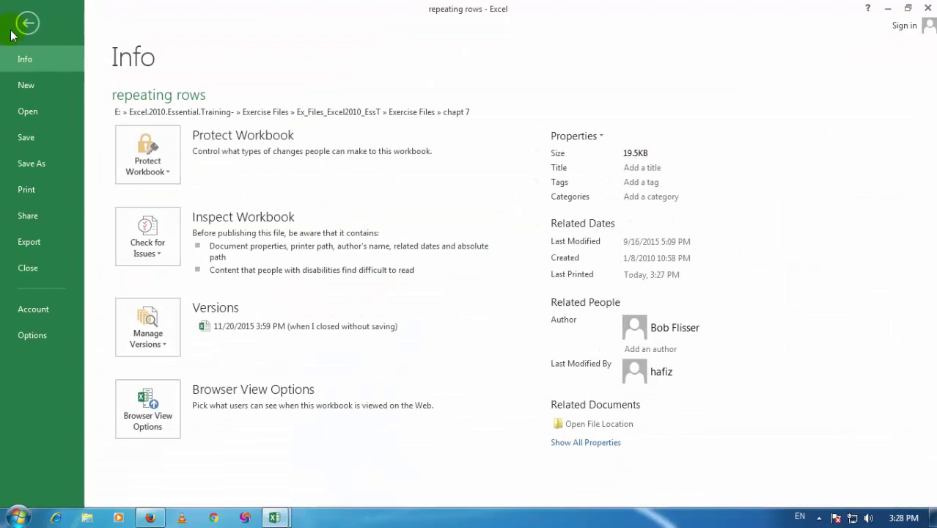
pyautogui.click(54, 193)
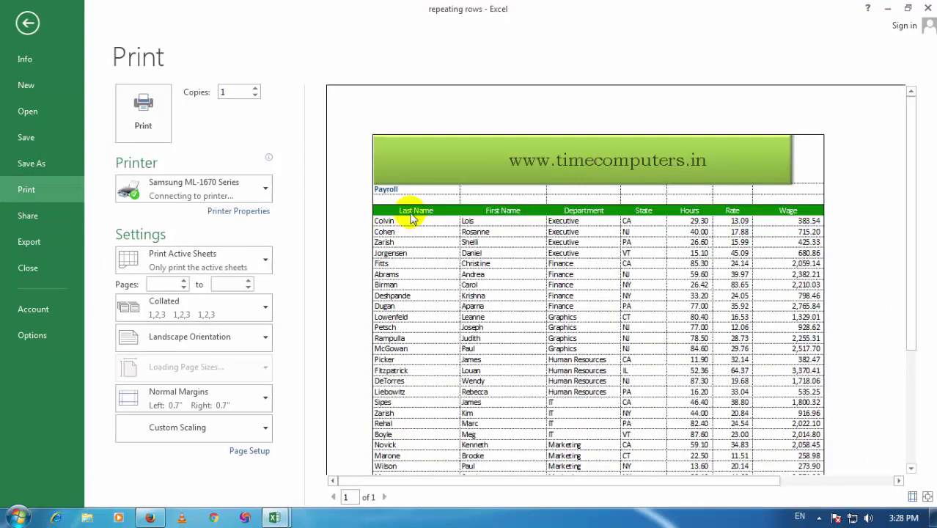
pyautogui.scroll(-3, 558, 279)
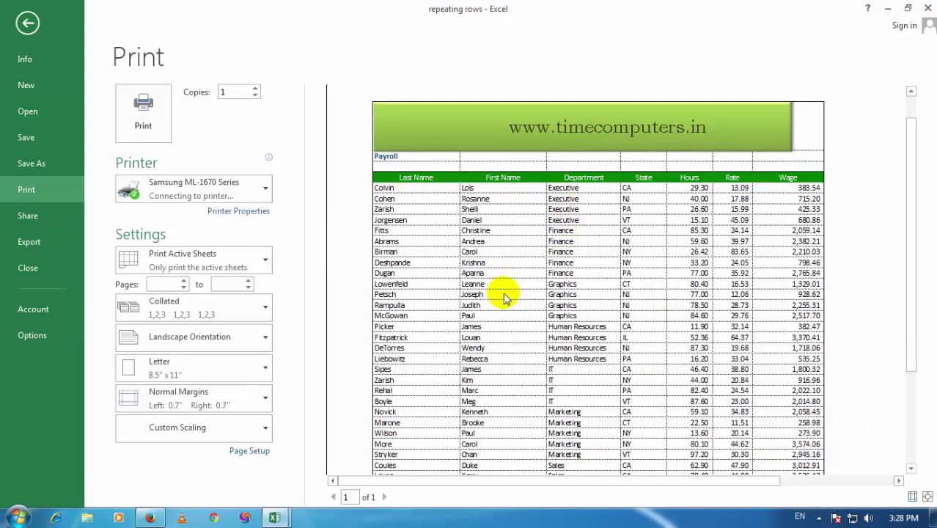
pyautogui.press('Escape')
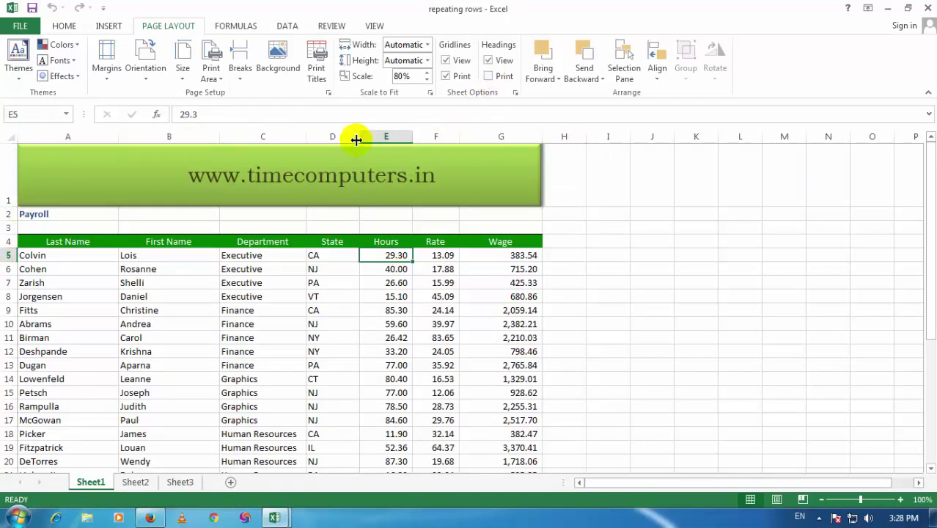
# Step: Turn on printing of the row and column headings and check the page in the print preview
pyautogui.click(488, 76)
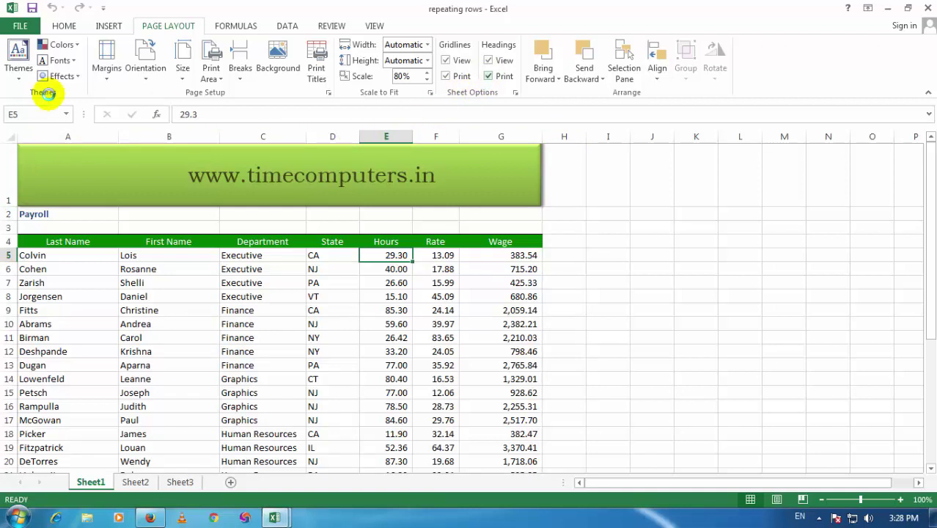
pyautogui.click(19, 28)
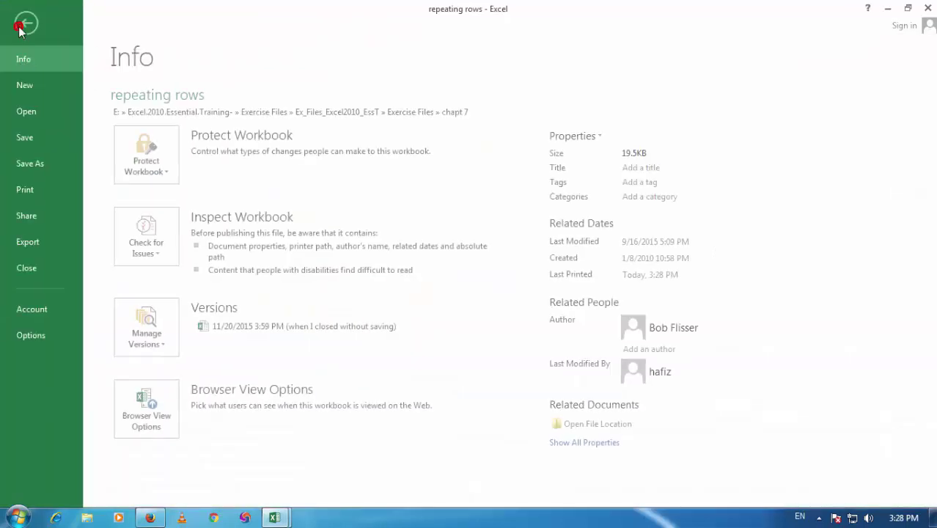
pyautogui.click(42, 189)
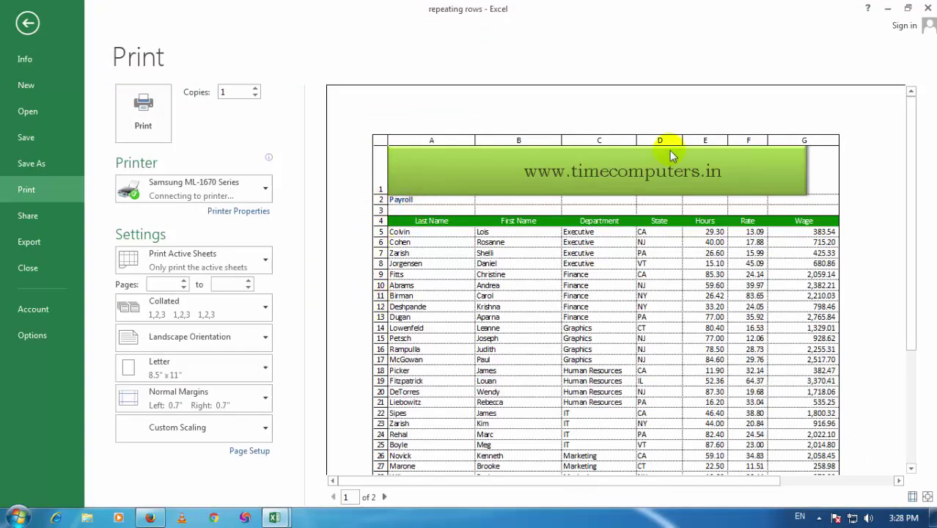
# Step: Return to the sheet and turn off printing of the gridlines and the row and column headings
pyautogui.press('Escape')
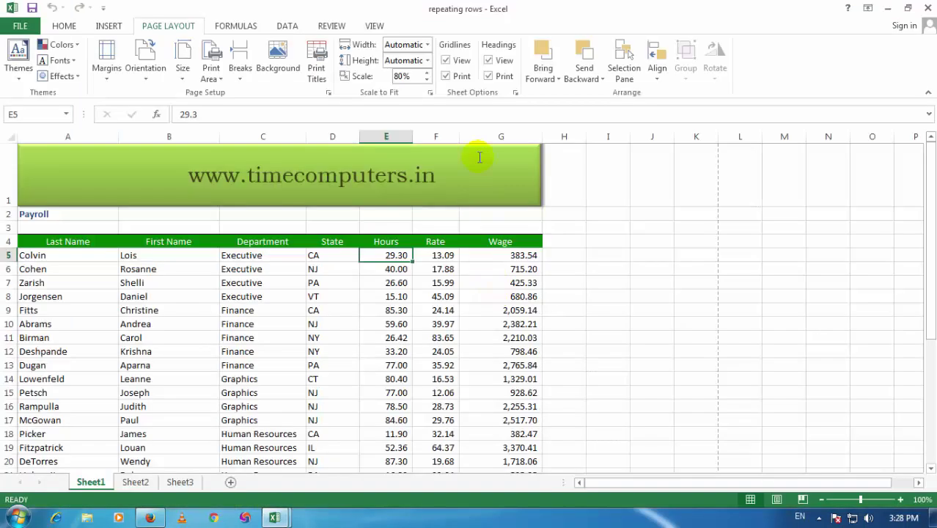
pyautogui.click(449, 76)
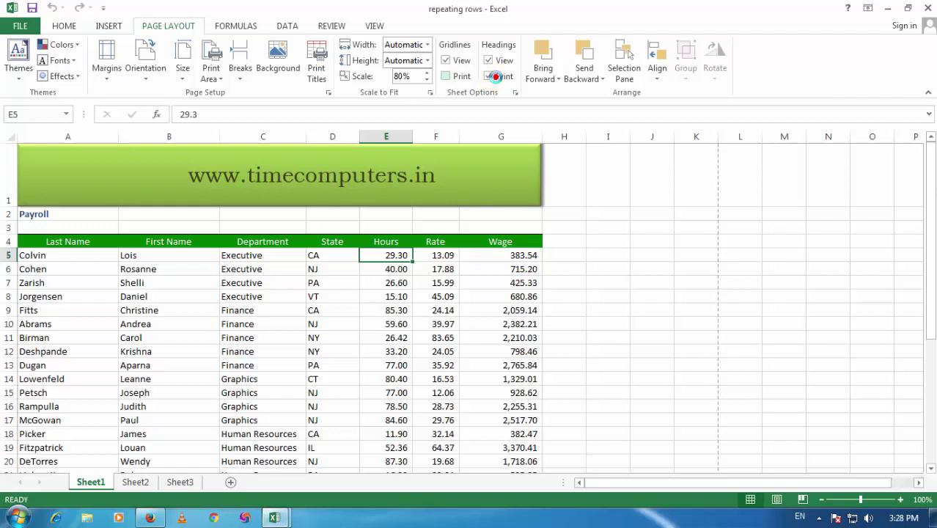
pyautogui.click(495, 77)
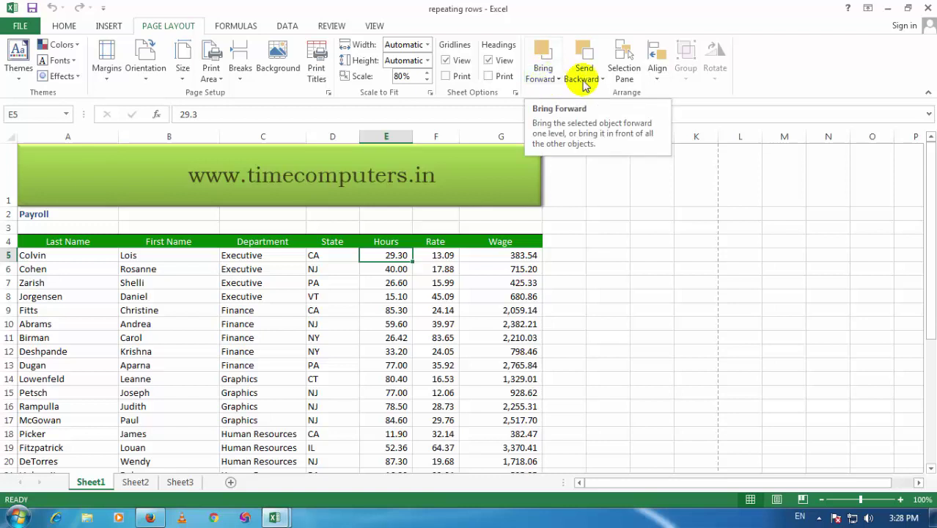
# Step: Draw a rectangle shape over the empty cells beside the payroll table, spanning about columns I to L and rows 3 to 9
pyautogui.click(592, 306)
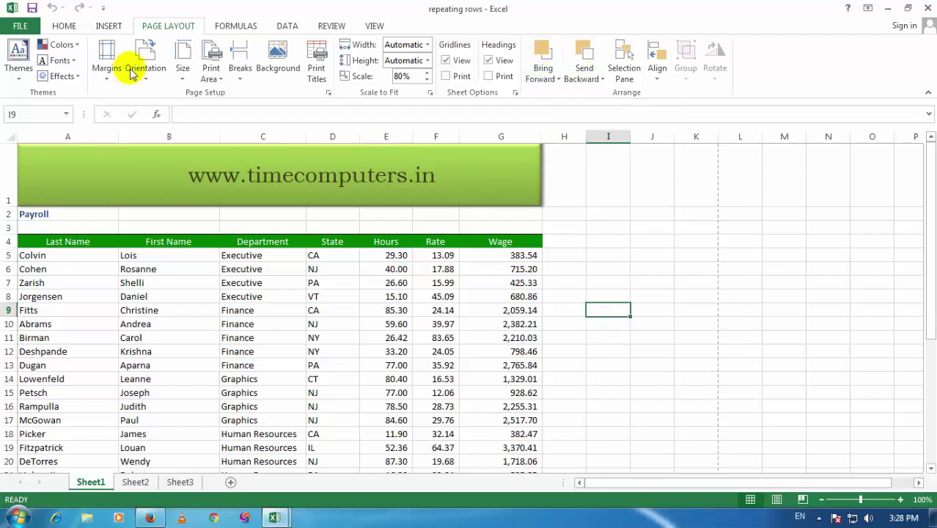
pyautogui.click(101, 25)
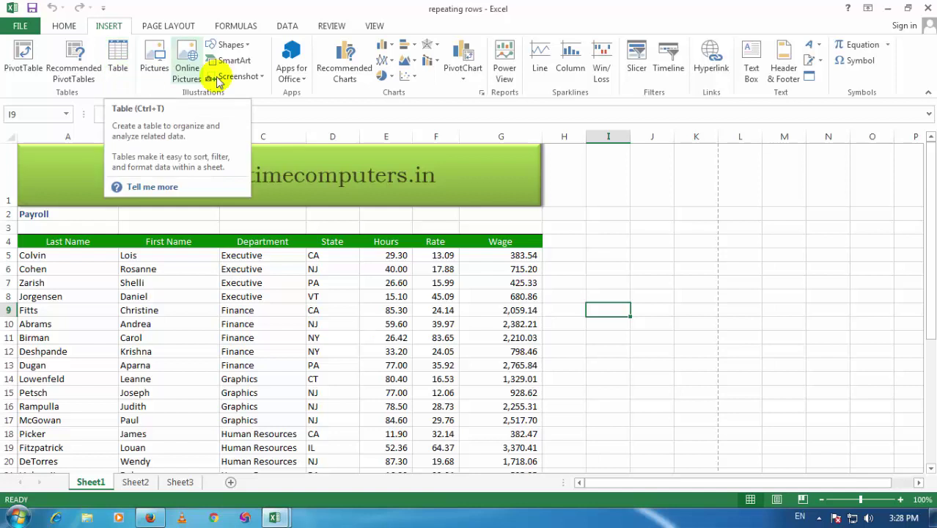
pyautogui.click(238, 44)
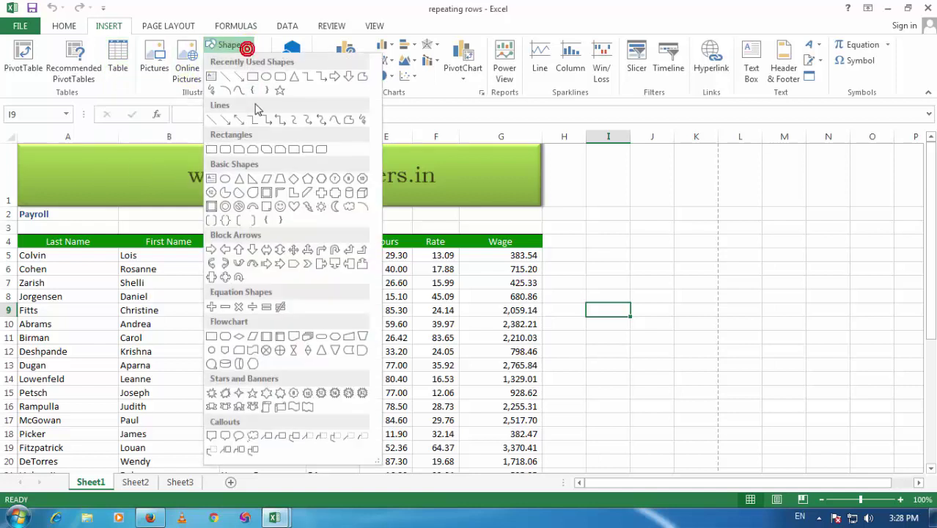
pyautogui.click(254, 82)
pyautogui.moveTo(604, 213)
pyautogui.mouseDown()
pyautogui.moveTo(690, 297)
pyautogui.moveTo(761, 315)
pyautogui.mouseUp()
# Step: Draw a rounded rectangle about 1.37" high and 2.1" wide overlapping the blue rectangle's upper-right corner and give it the solid black shape style
pyautogui.click(81, 45)
pyautogui.moveTo(691, 167); pyautogui.dragTo(830, 258)
pyautogui.moveTo(751, 254); pyautogui.dragTo(751, 255)
pyautogui.click(228, 58)
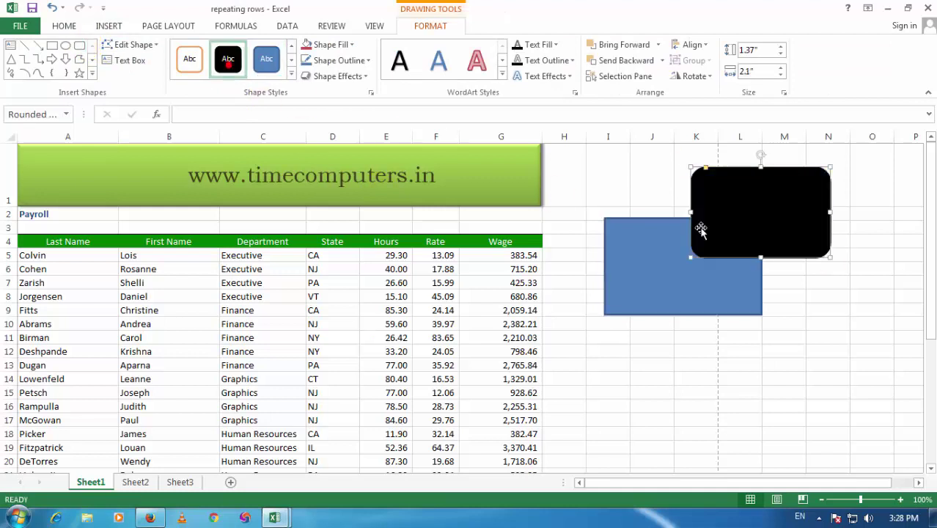
# Step: Send the black rounded rectangle backward behind the blue rectangle, and bring it forward again
pyautogui.click(182, 26)
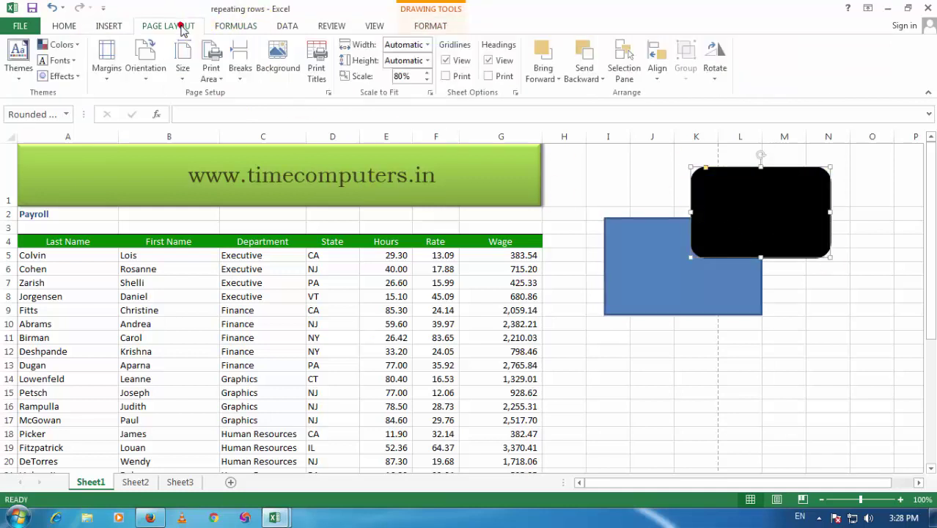
pyautogui.click(583, 54)
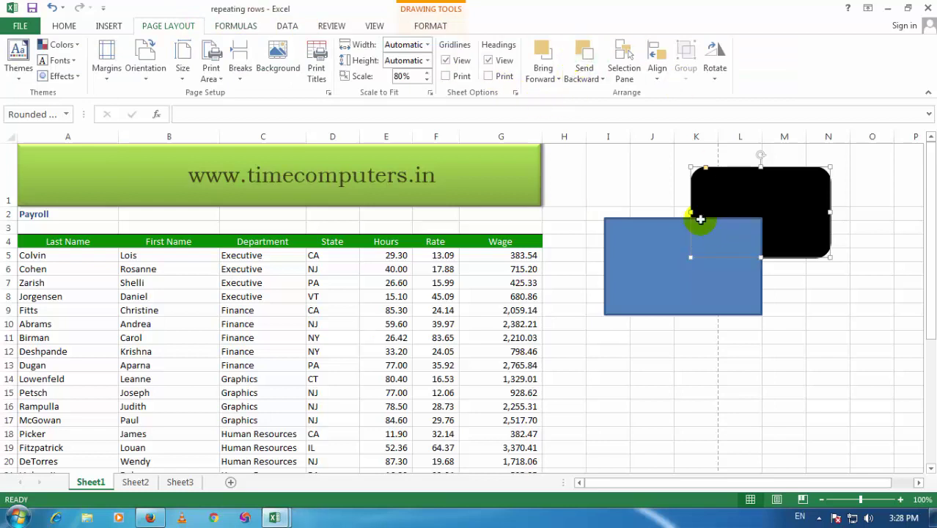
pyautogui.click(542, 55)
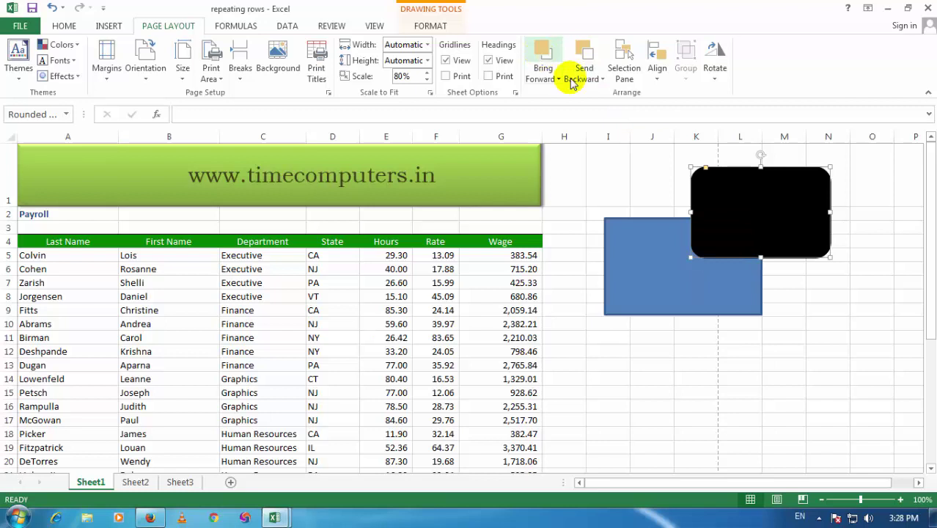
# Step: Hide the rectangle and the rounded rectangle through the Selection Pane, show both again, and close the pane
pyautogui.click(630, 81)
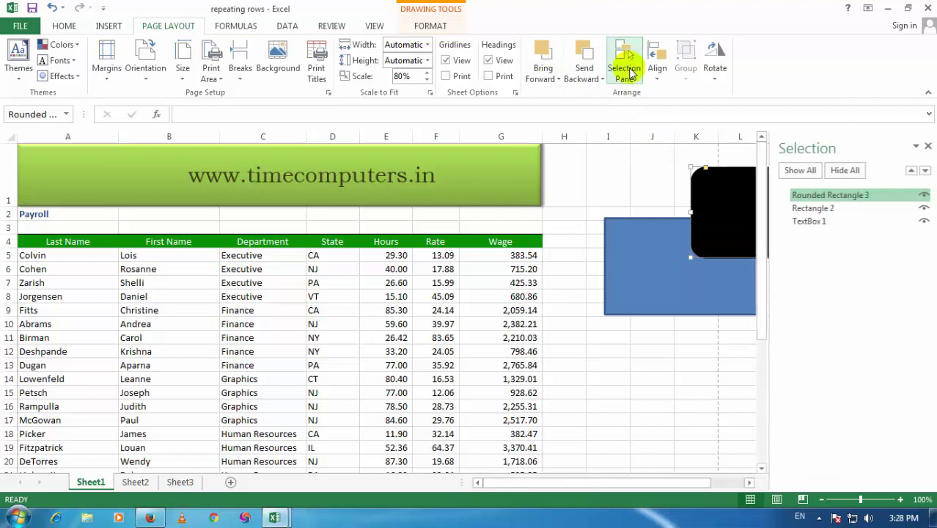
pyautogui.click(923, 212)
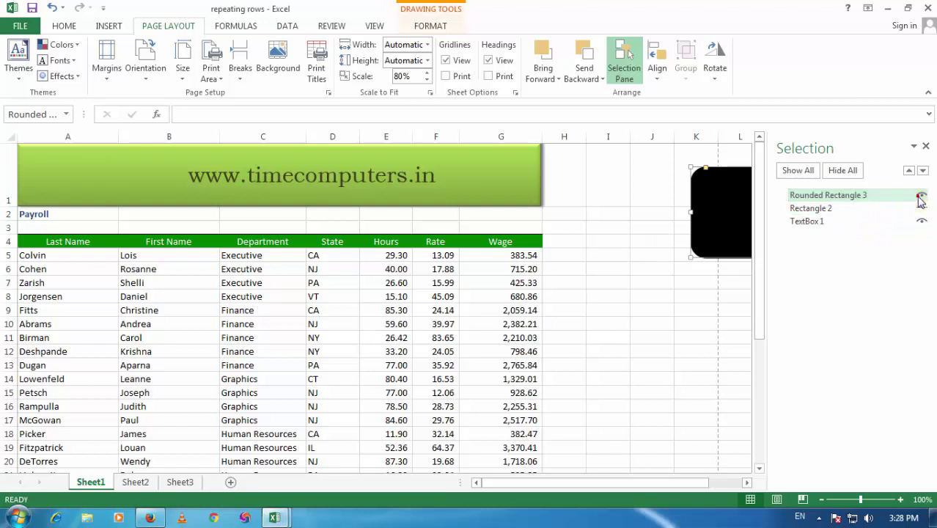
pyautogui.click(921, 195)
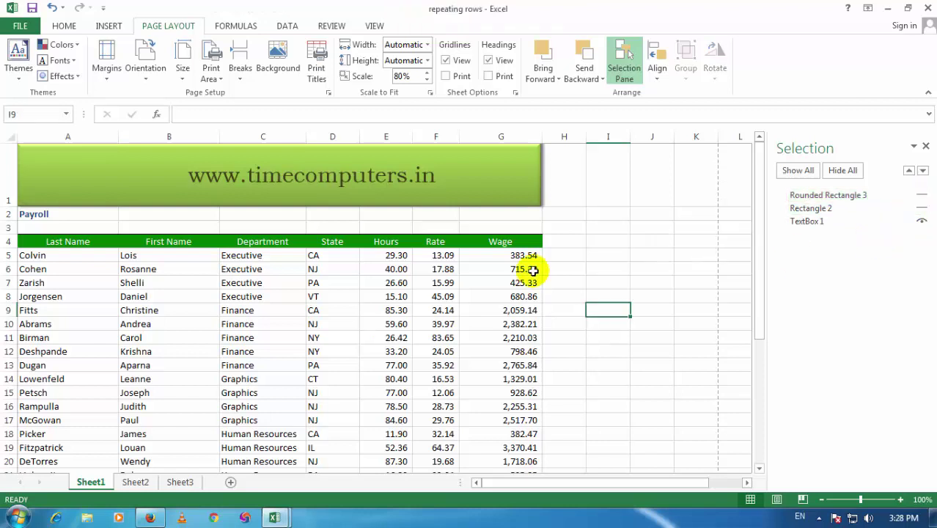
pyautogui.click(921, 208)
pyautogui.click(922, 196)
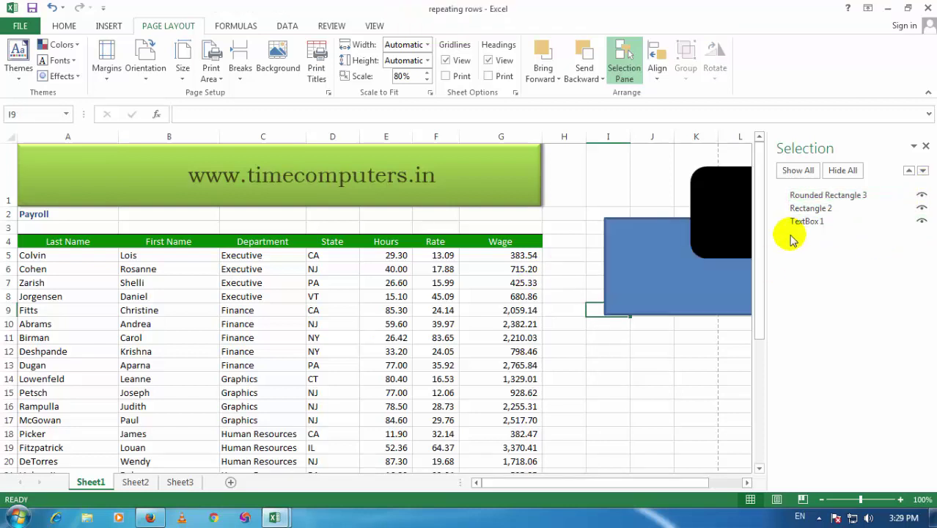
pyautogui.click(925, 147)
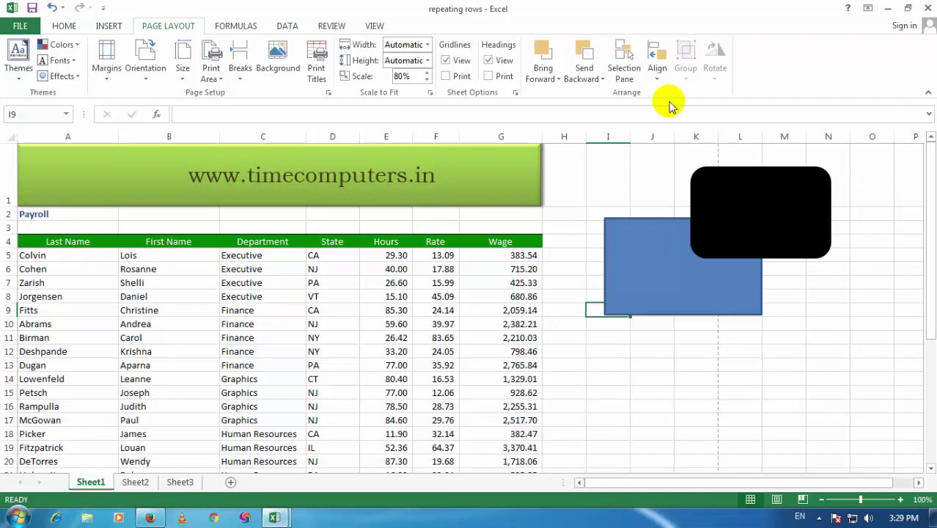
# Step: Select both the black and blue shapes, shift them slightly down toward the table, and align their left edges
pyautogui.click(654, 80)
pyautogui.click(778, 214)
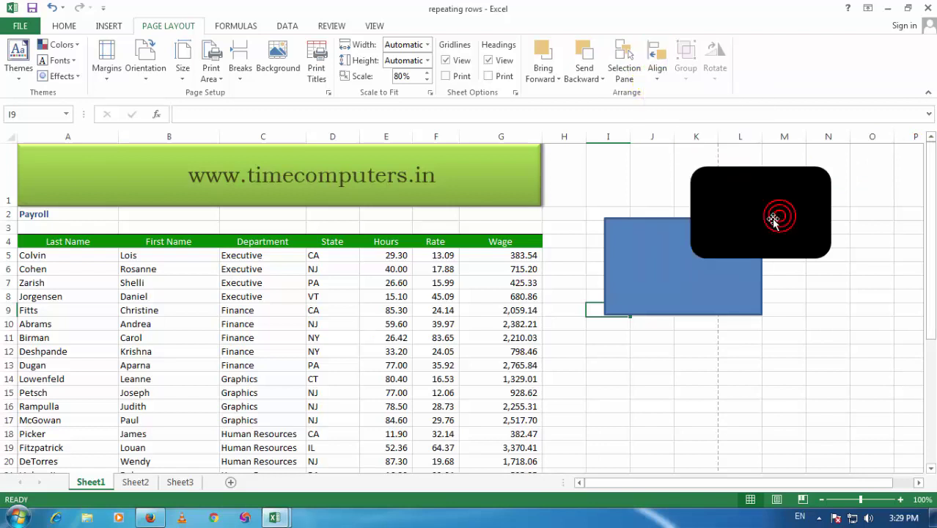
pyautogui.click(753, 222)
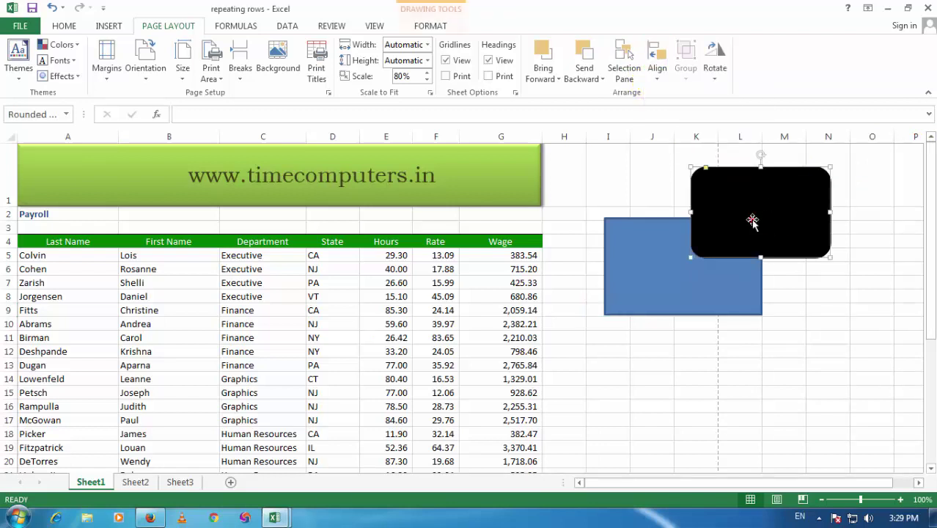
pyautogui.keyDown('ctrl'); pyautogui.click(658, 264); pyautogui.keyUp('ctrl')
pyautogui.moveTo(797, 209)
pyautogui.mouseDown()
pyautogui.moveTo(841, 184)
pyautogui.moveTo(787, 218)
pyautogui.mouseUp()
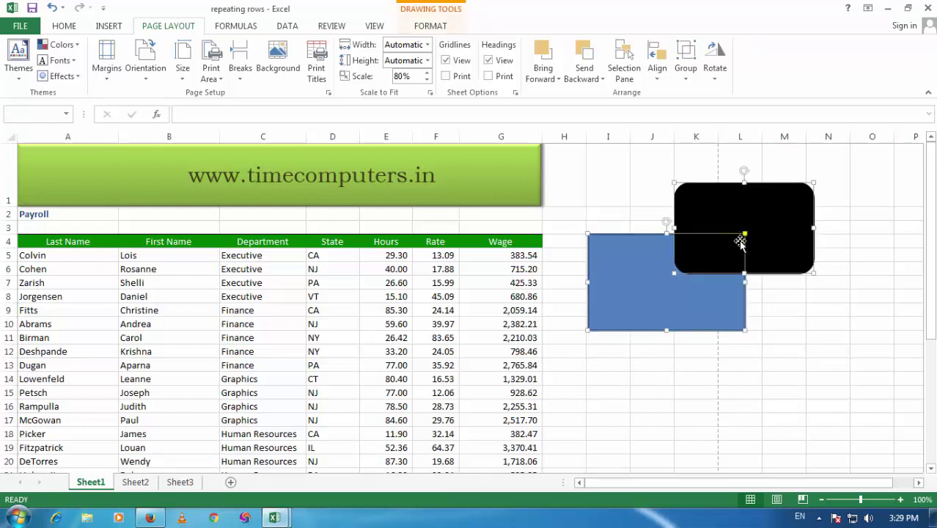
pyautogui.click(658, 70)
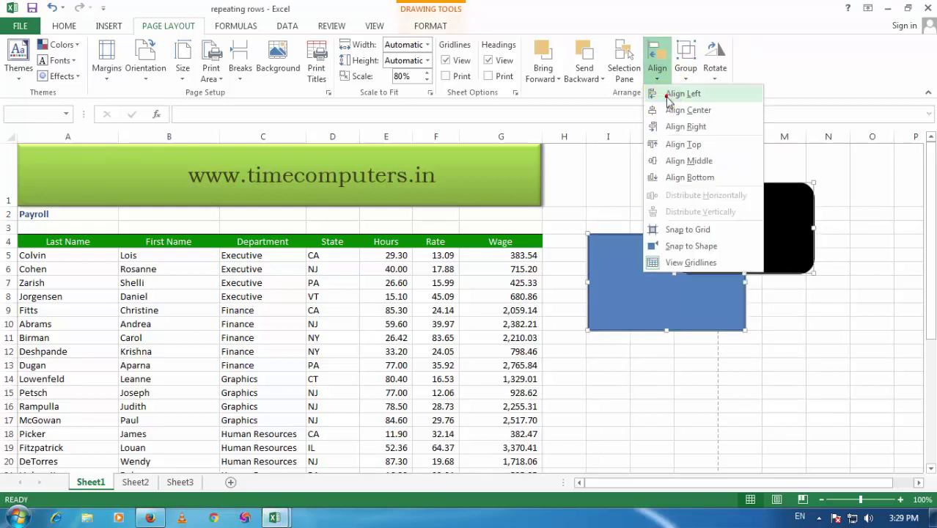
pyautogui.click(669, 96)
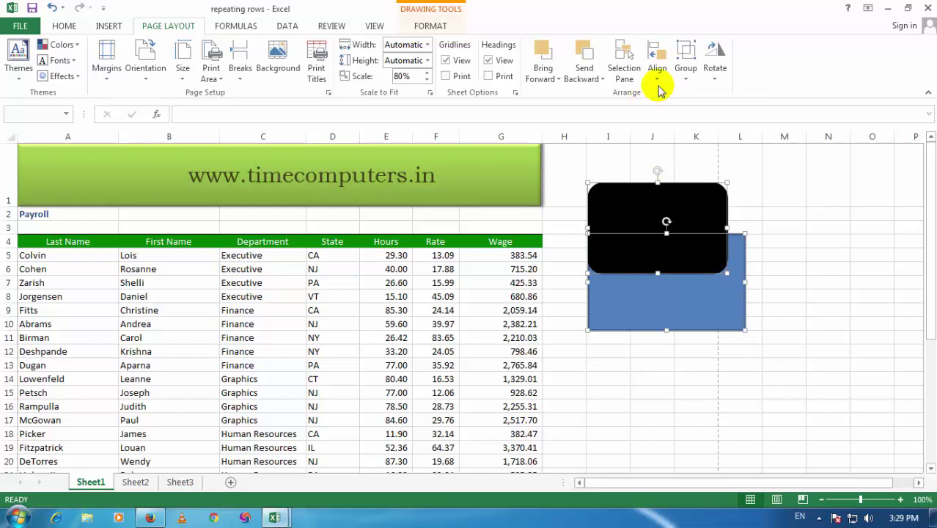
# Step: Align the right edges of the black and blue shapes
pyautogui.click(657, 59)
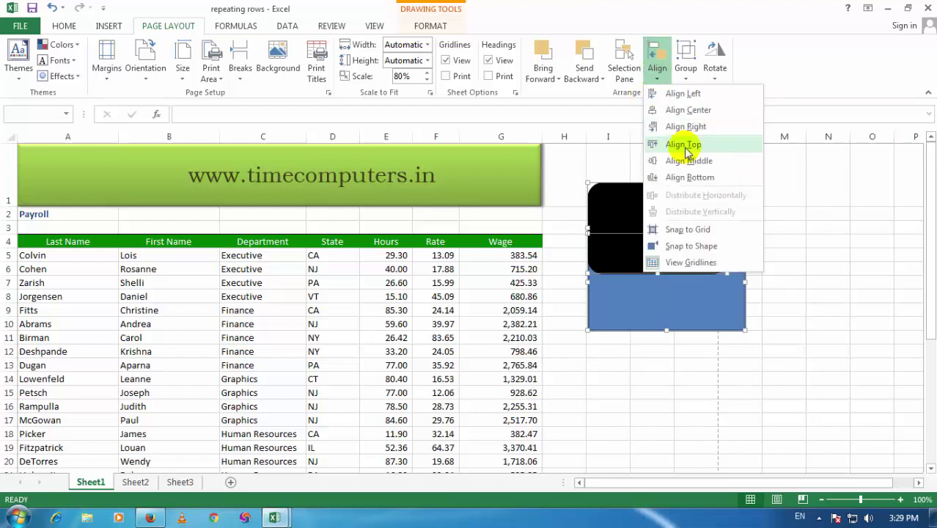
pyautogui.click(686, 127)
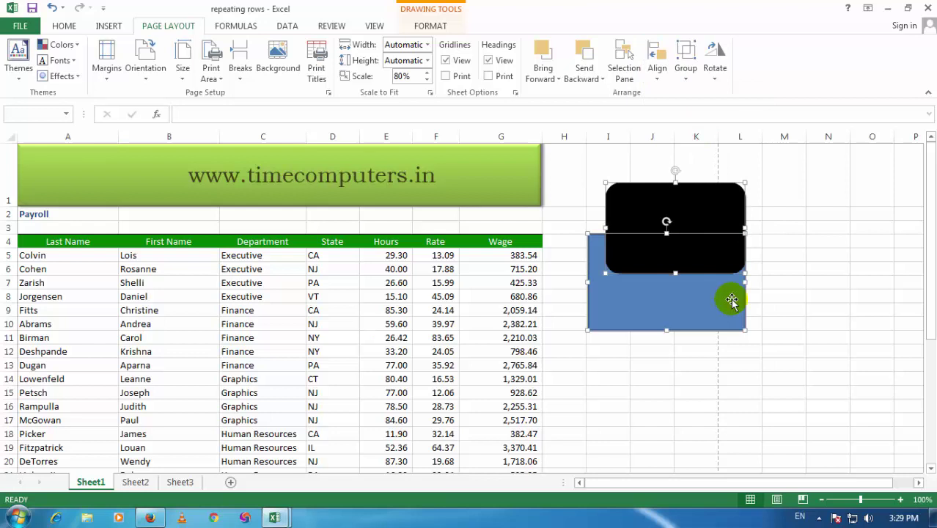
pyautogui.click(679, 293)
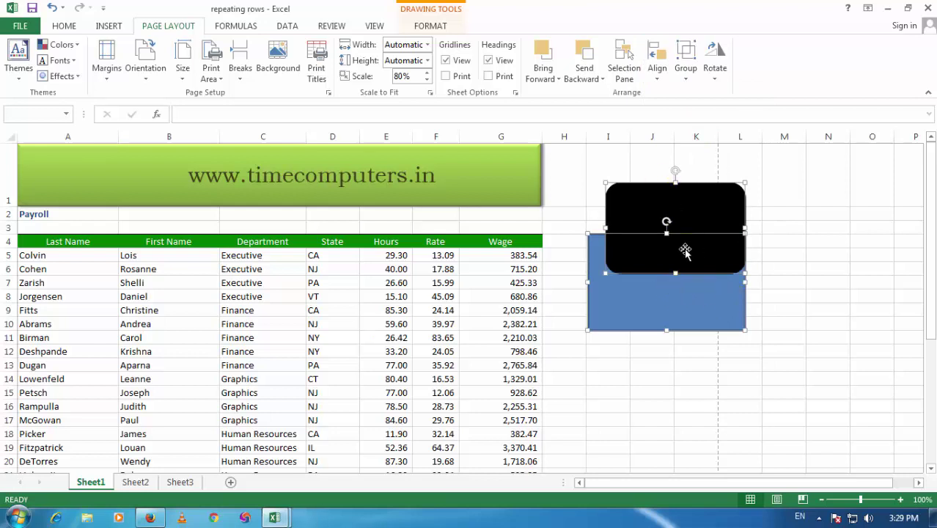
pyautogui.click(801, 268)
# Step: Select the black rounded rectangle and the blue rectangle together and align their bottom edges
pyautogui.click(686, 231)
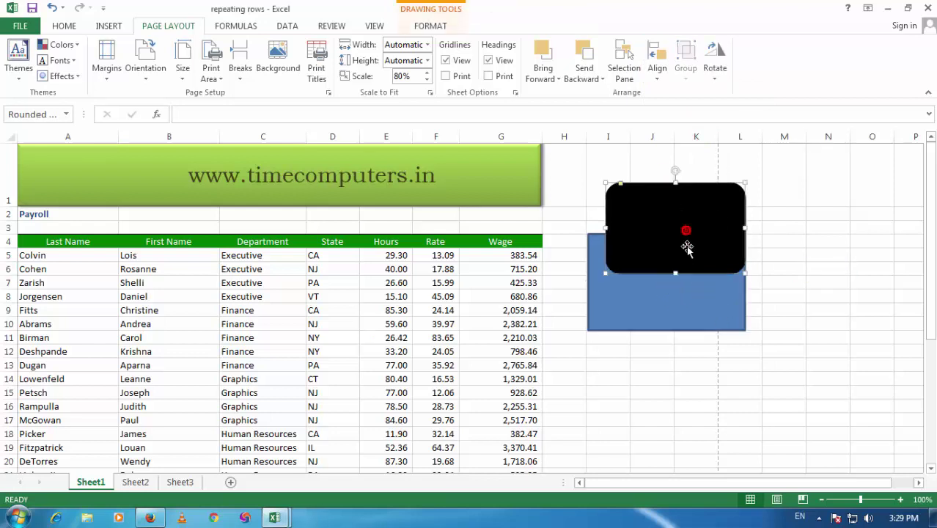
pyautogui.keyDown('ctrl'); pyautogui.click(642, 305); pyautogui.keyUp('ctrl')
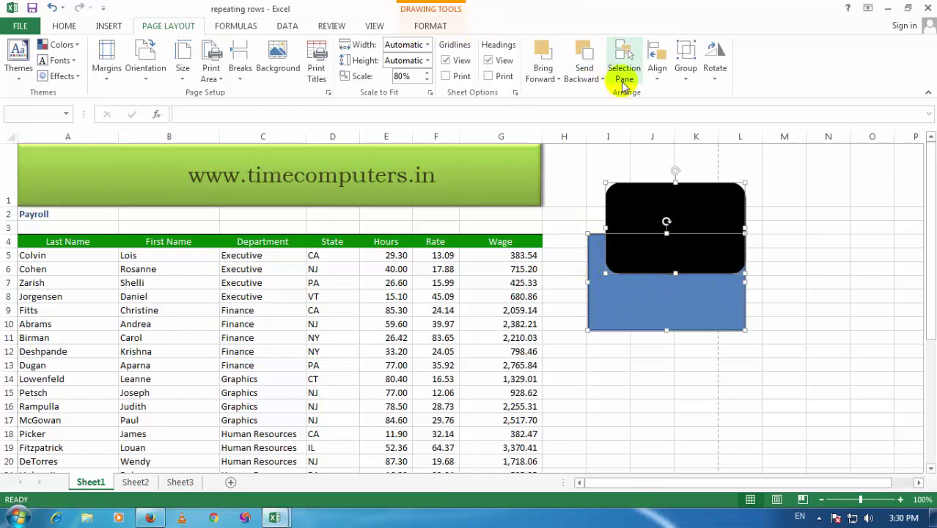
pyautogui.click(659, 80)
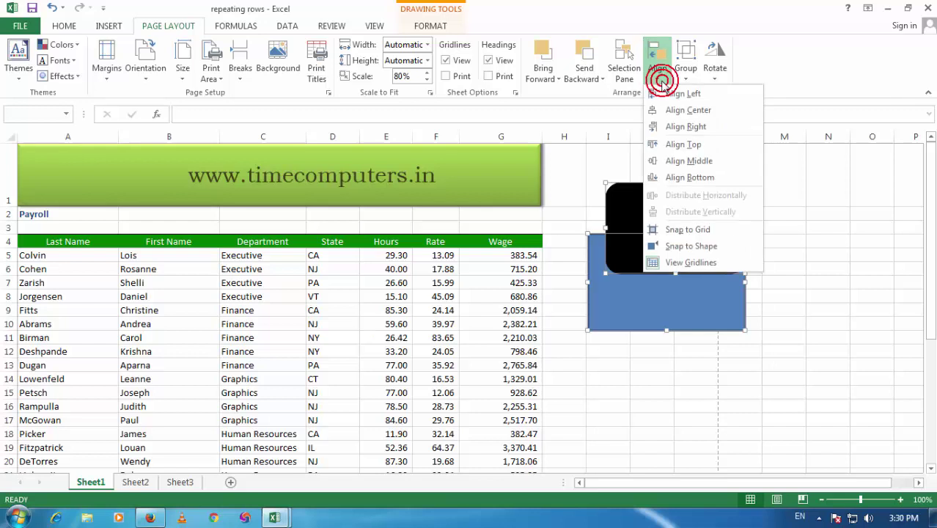
pyautogui.click(690, 162)
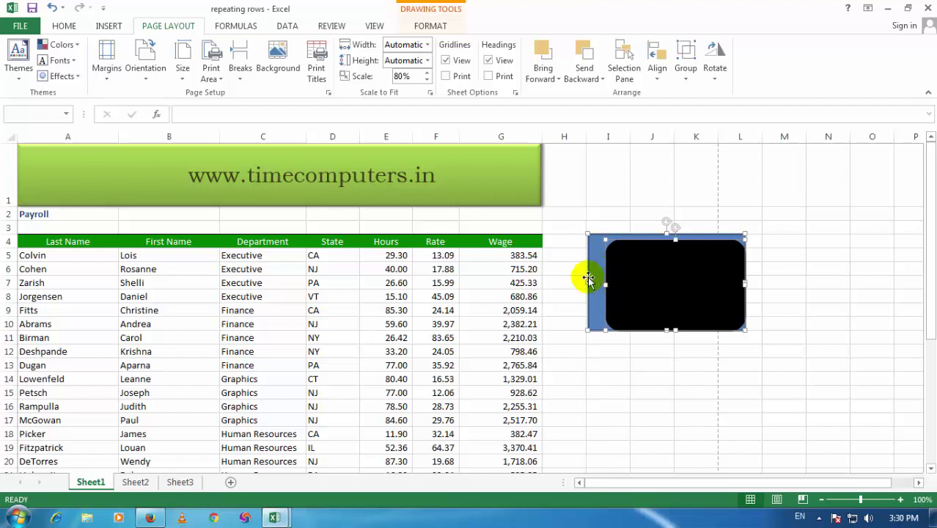
# Step: Align the top edges of the two selected shapes
pyautogui.click(685, 70)
pyautogui.click(662, 81)
pyautogui.click(678, 144)
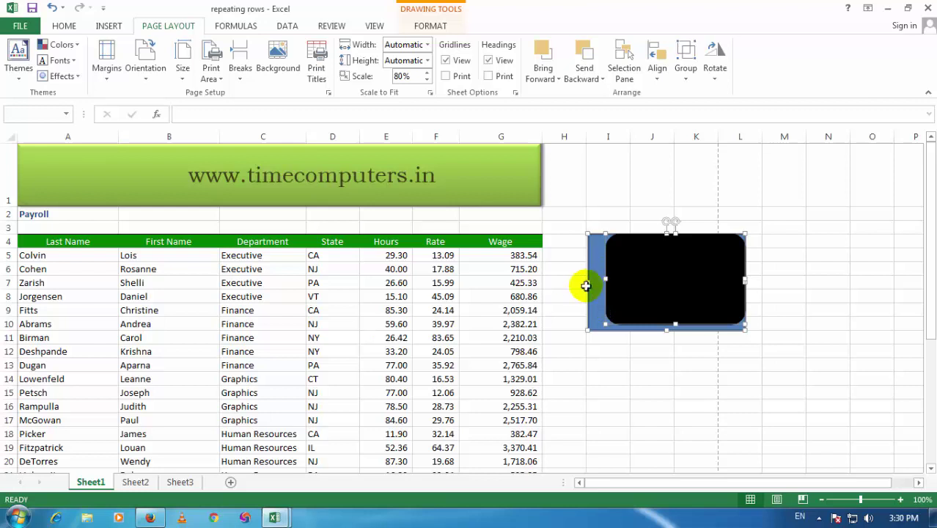
# Step: Align the two selected shapes to each other's vertical middle and deselect them
pyautogui.click(687, 76)
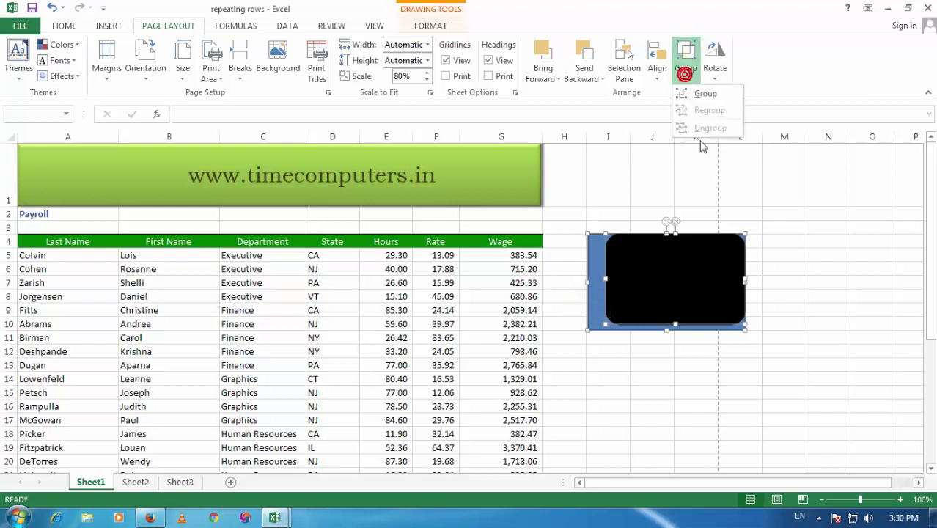
pyautogui.click(664, 76)
pyautogui.click(664, 75)
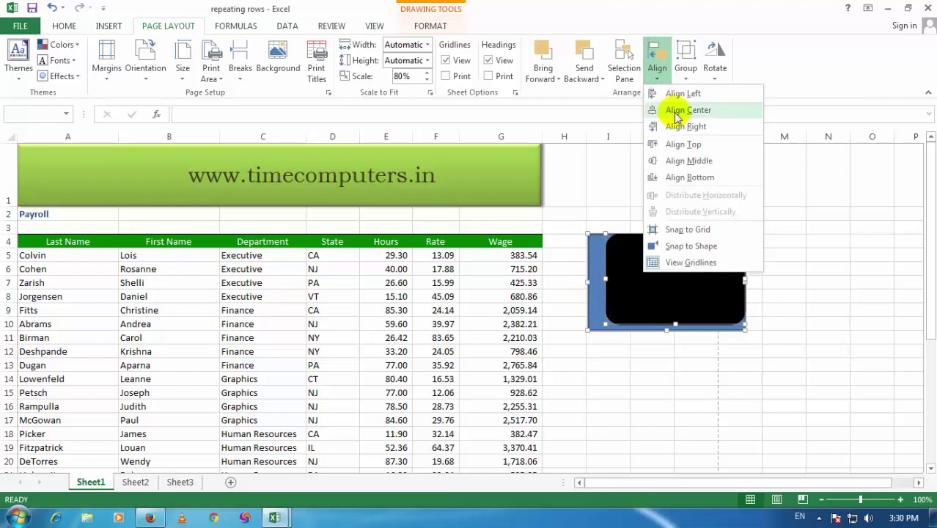
pyautogui.click(696, 161)
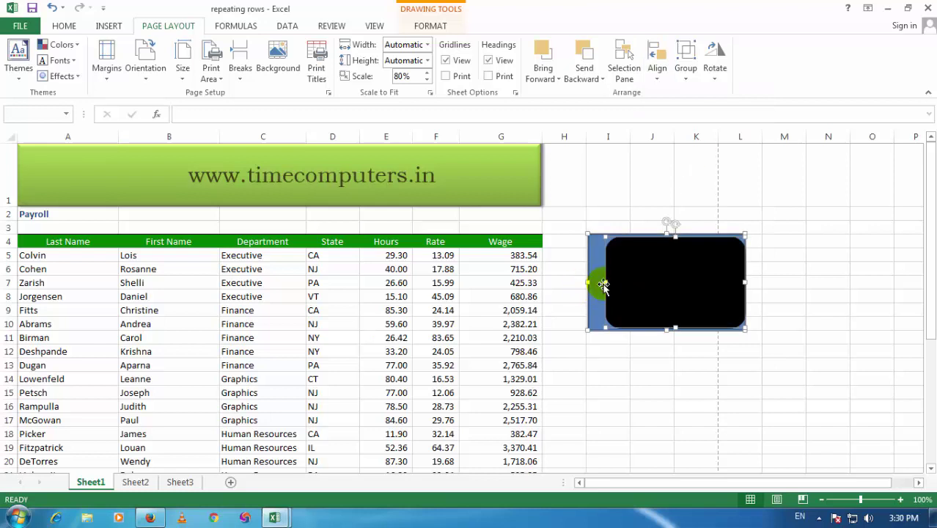
pyautogui.click(765, 228)
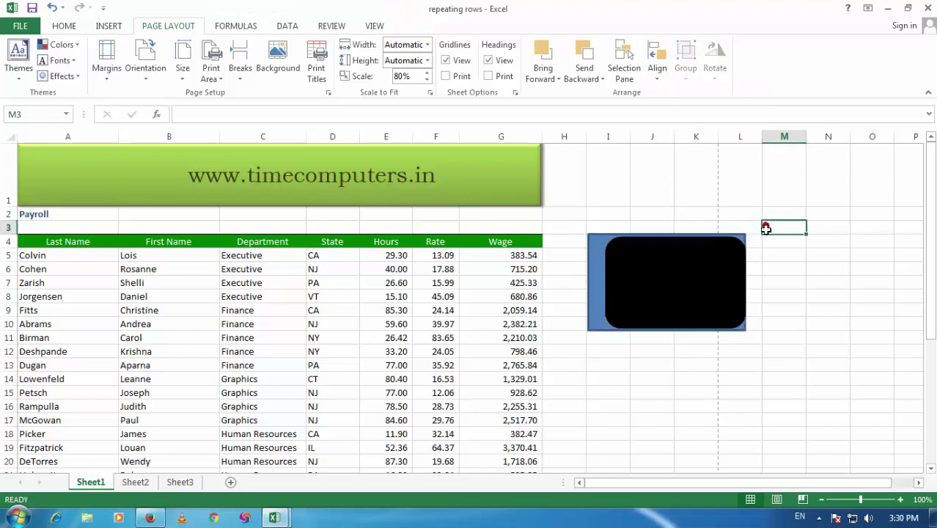
# Step: Move the shapes apart, placing the black one over columns L to O near row 1 and the blue one over columns I to L from row 7
pyautogui.moveTo(731, 276); pyautogui.dragTo(860, 196)
pyautogui.moveTo(695, 281); pyautogui.dragTo(689, 327)
pyautogui.moveTo(784, 217); pyautogui.dragTo(768, 226)
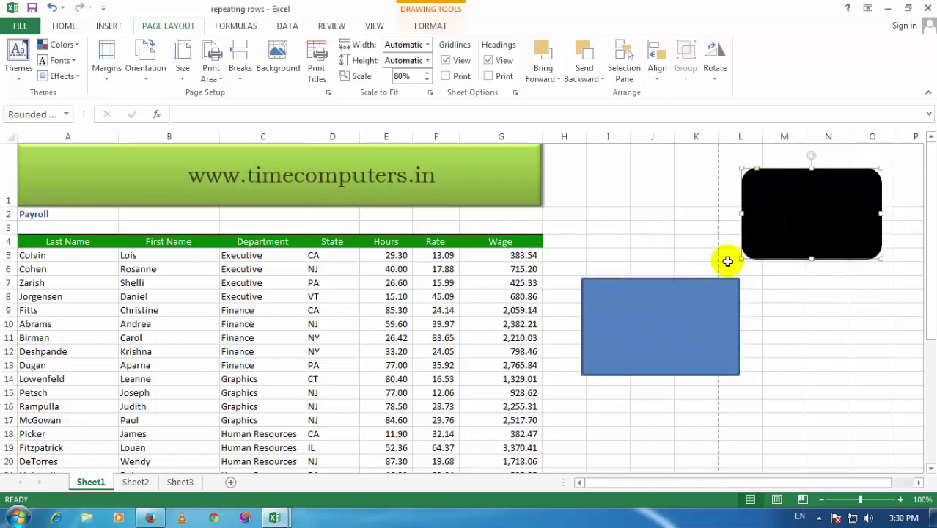
# Step: Select the blue rectangle along with the black rounded rectangle and group them into one object
pyautogui.keyDown('ctrl'); pyautogui.click(694, 321); pyautogui.keyUp('ctrl')
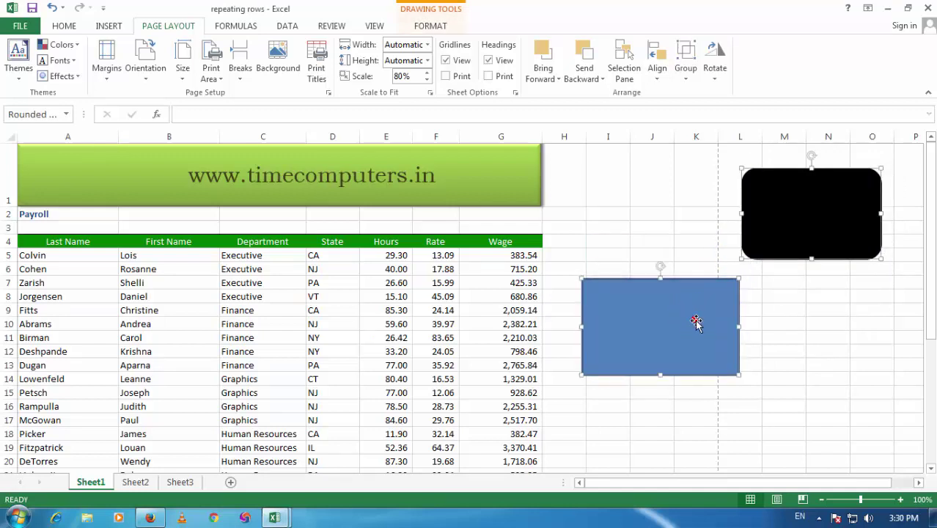
pyautogui.click(682, 82)
pyautogui.click(701, 92)
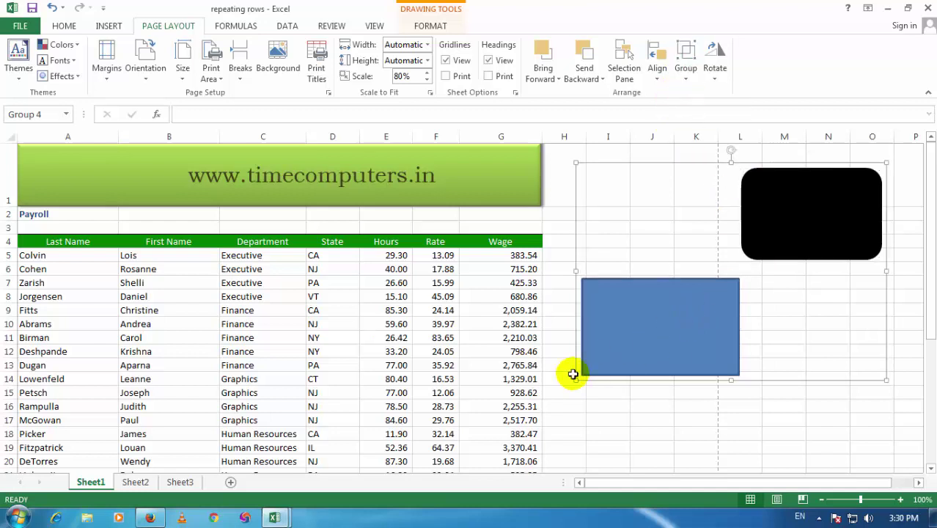
# Step: Shrink the grouped shapes to span columns L to O and rows 1 to 8, then ungroup and deselect them
pyautogui.moveTo(574, 381); pyautogui.dragTo(718, 302)
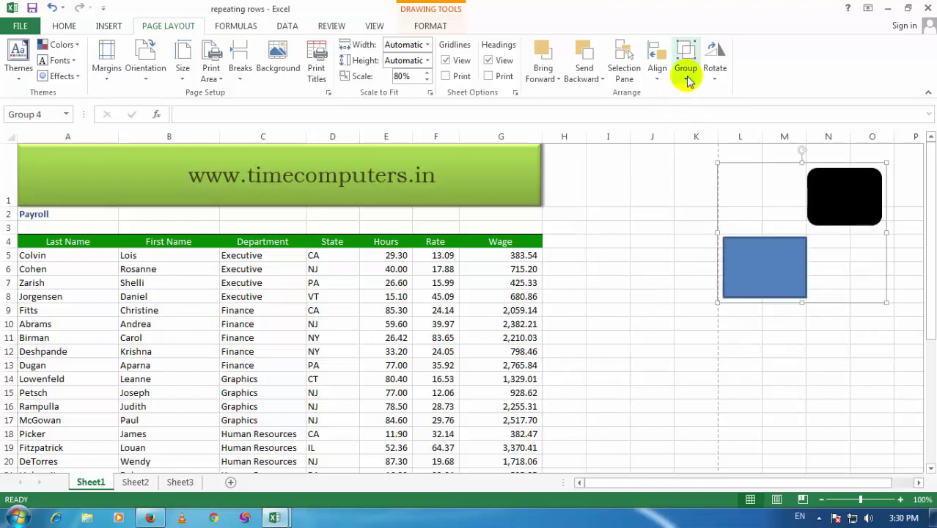
pyautogui.click(687, 79)
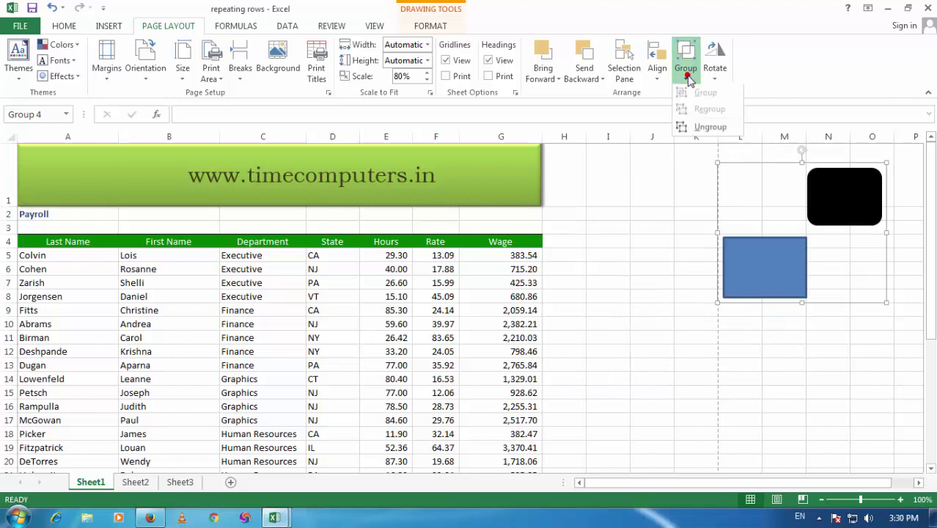
pyautogui.click(710, 129)
pyautogui.click(713, 226)
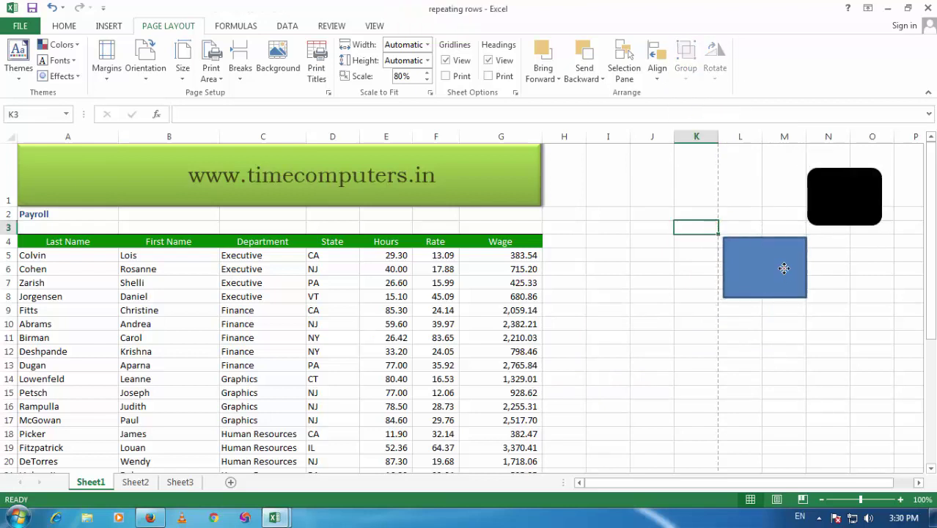
# Step: Move the blue rectangle over to start in column J and widen it into column N, to about 2.82" wide
pyautogui.moveTo(784, 265); pyautogui.dragTo(712, 268)
pyautogui.click(675, 272)
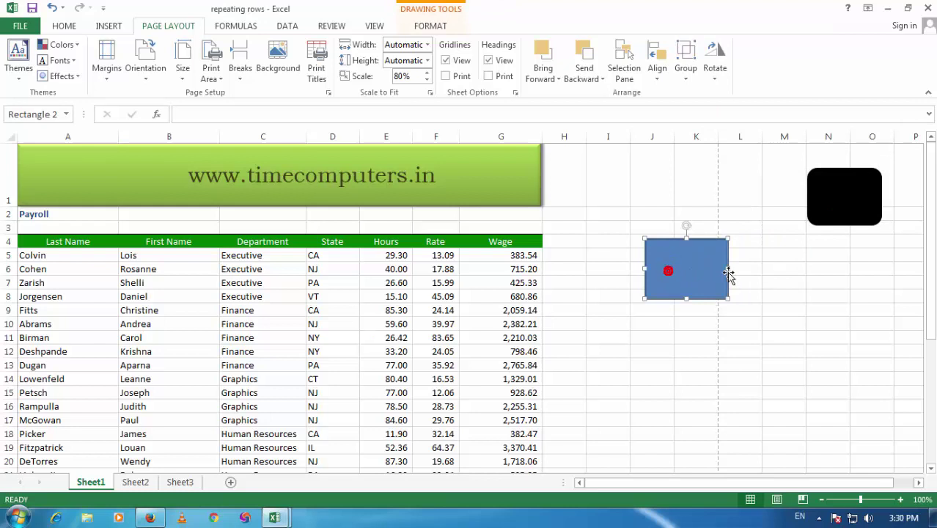
pyautogui.moveTo(732, 269); pyautogui.dragTo(833, 268)
# Step: Use the additional rotation options to set the blue rectangle's height to 1.6" and width to 3.4", and deselect it
pyautogui.click(714, 60)
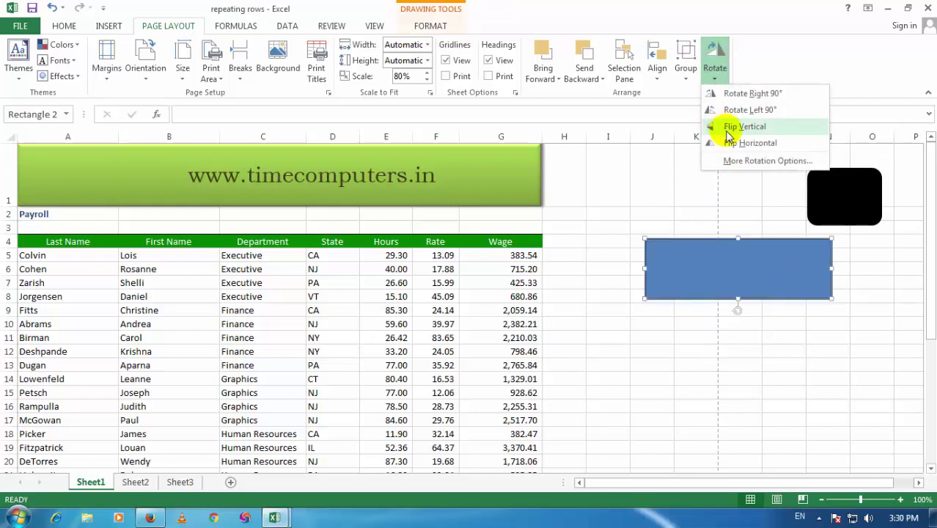
pyautogui.click(764, 167)
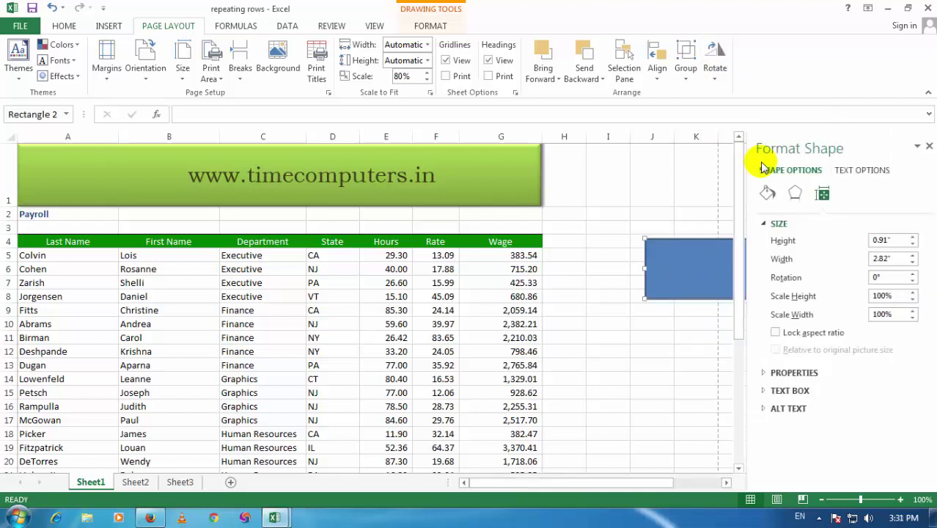
pyautogui.click(909, 236)
pyautogui.click(909, 237)
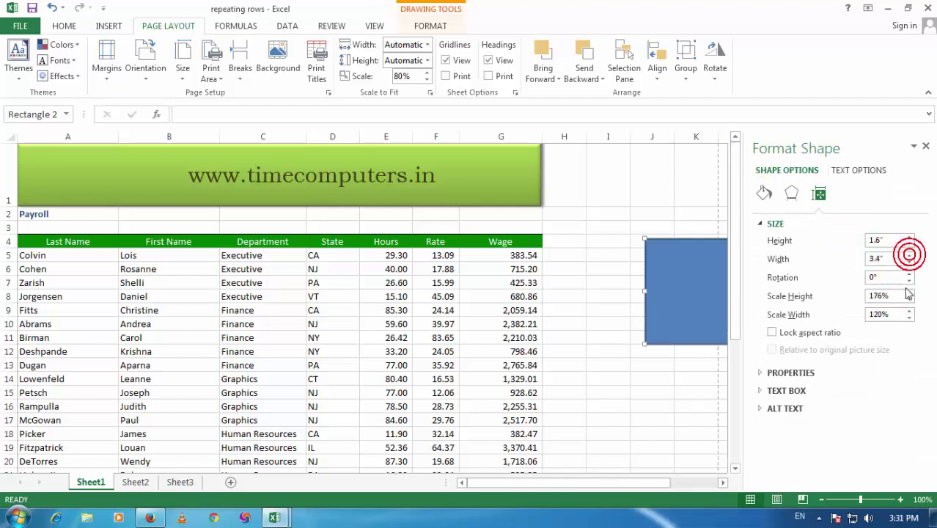
pyautogui.click(925, 149)
pyautogui.click(656, 444)
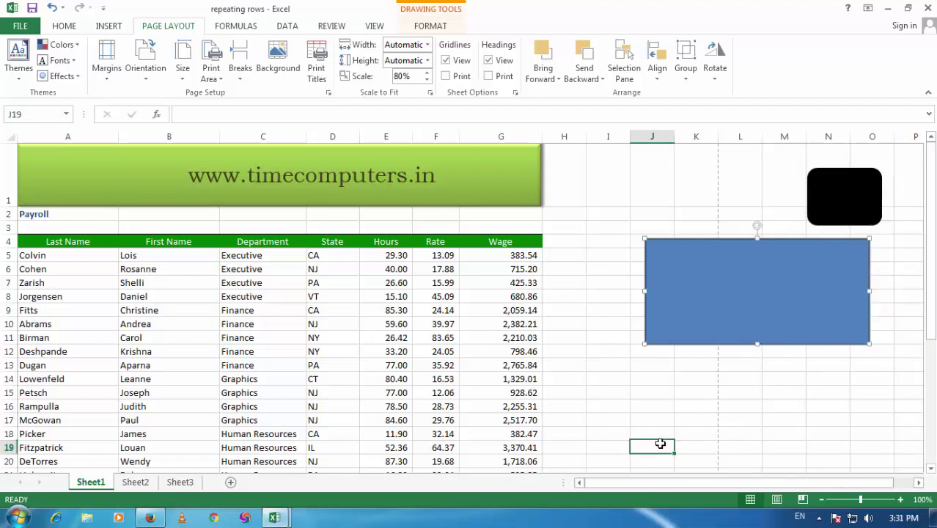